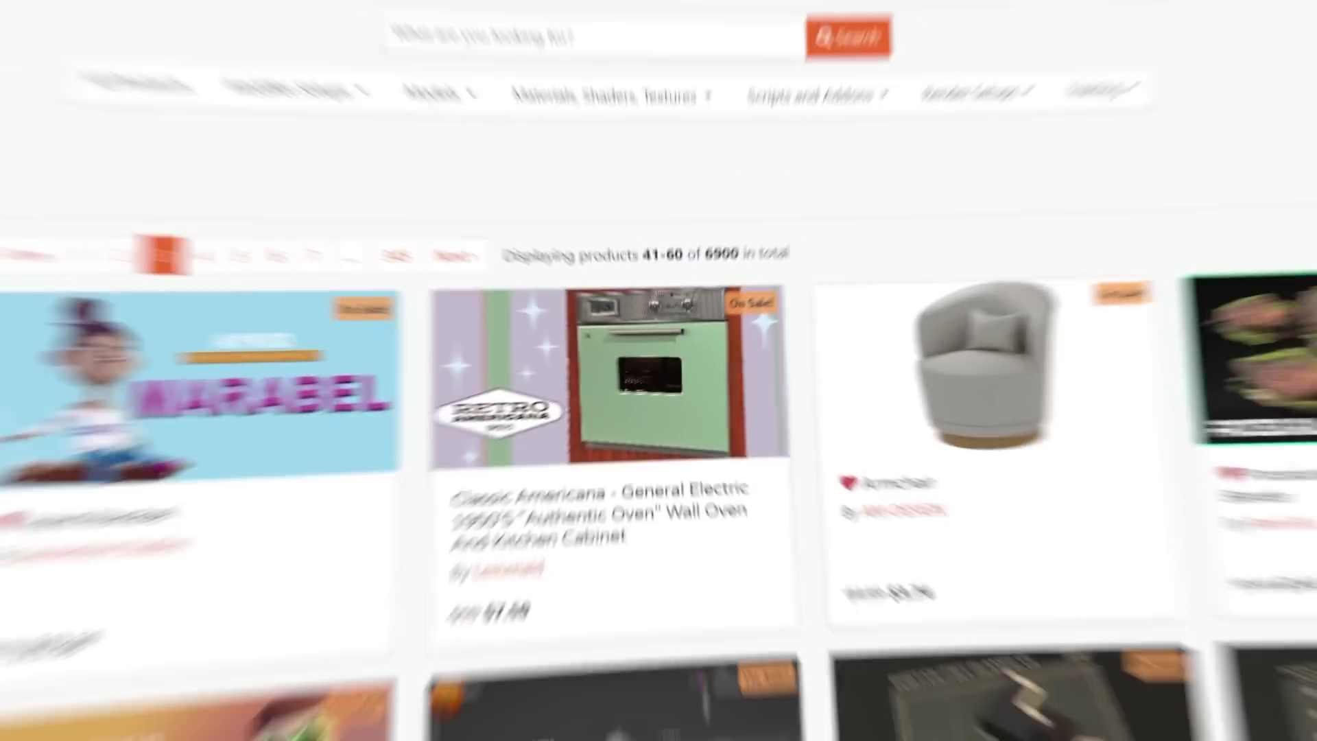
Step: Browse the marketplace products and look through the Blentoon And Procedural Materials Library Addons page
scroll(1292, 116, down, 15)
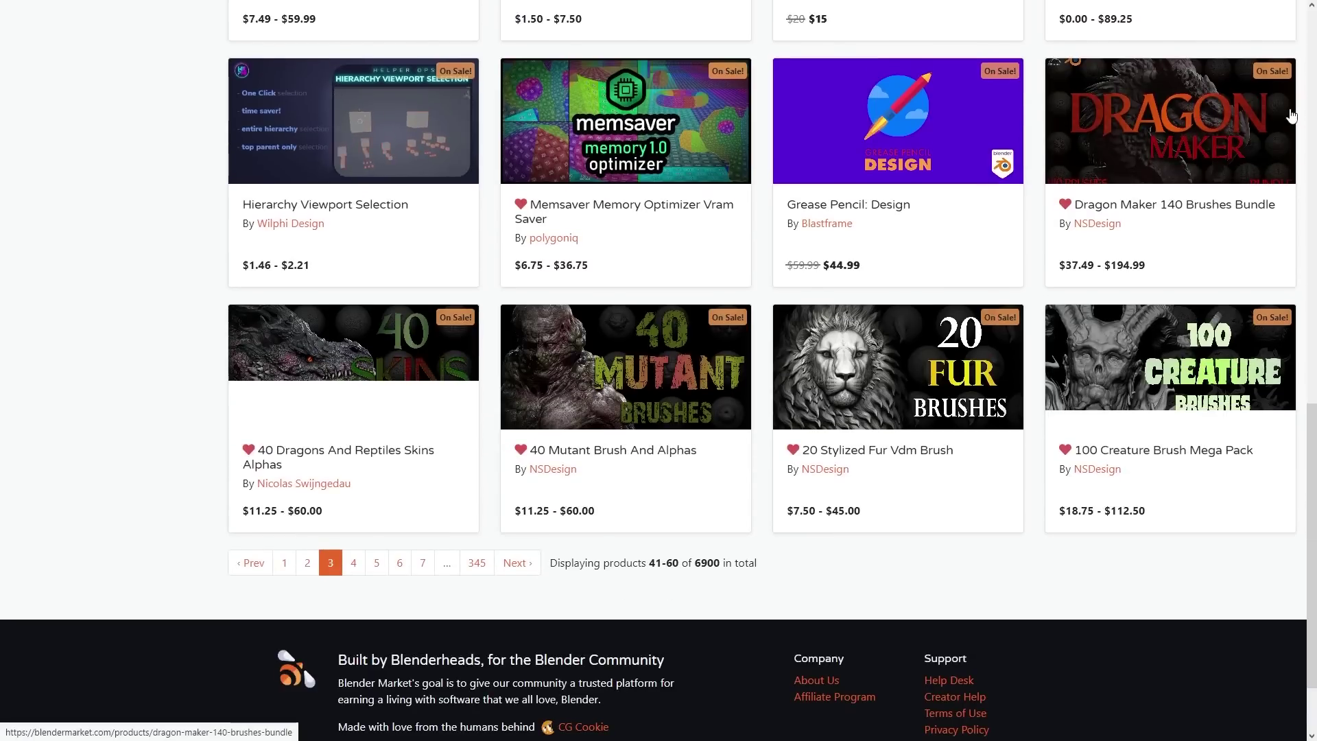
scroll(345, 188, up, 8)
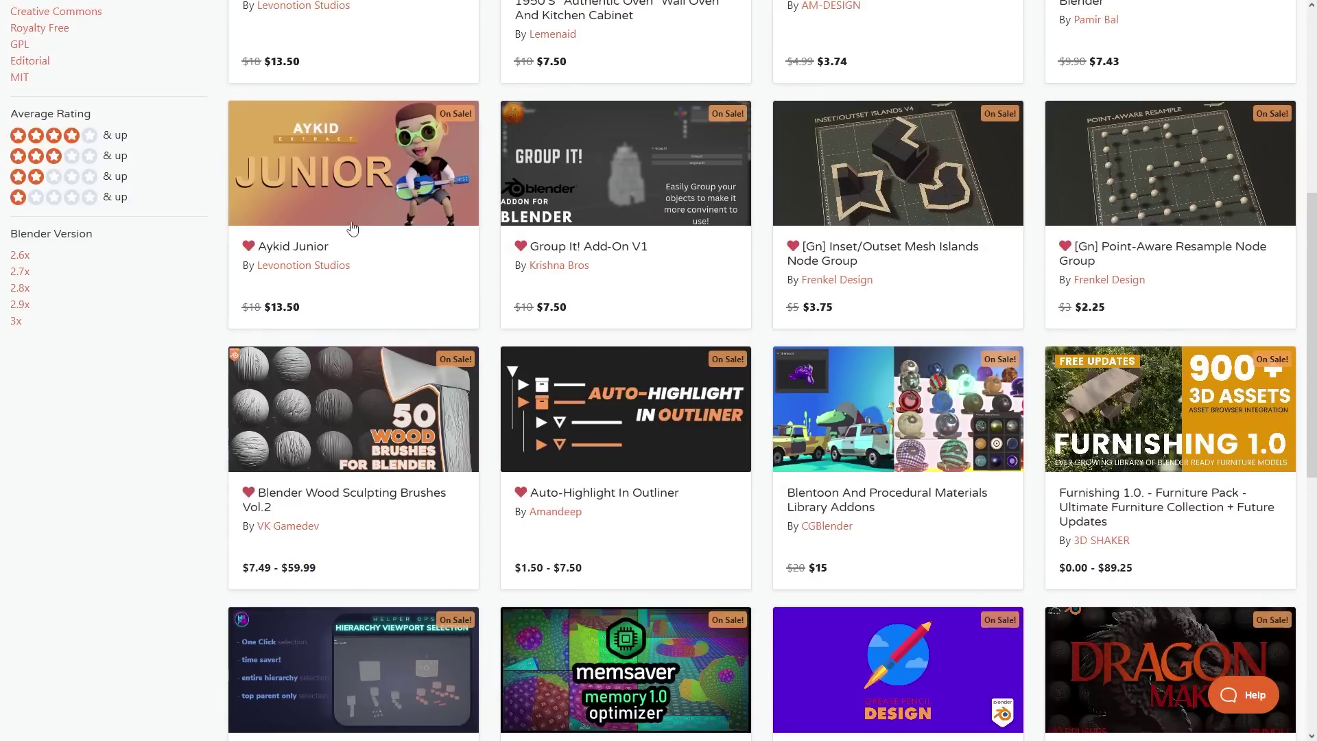
click(849, 499)
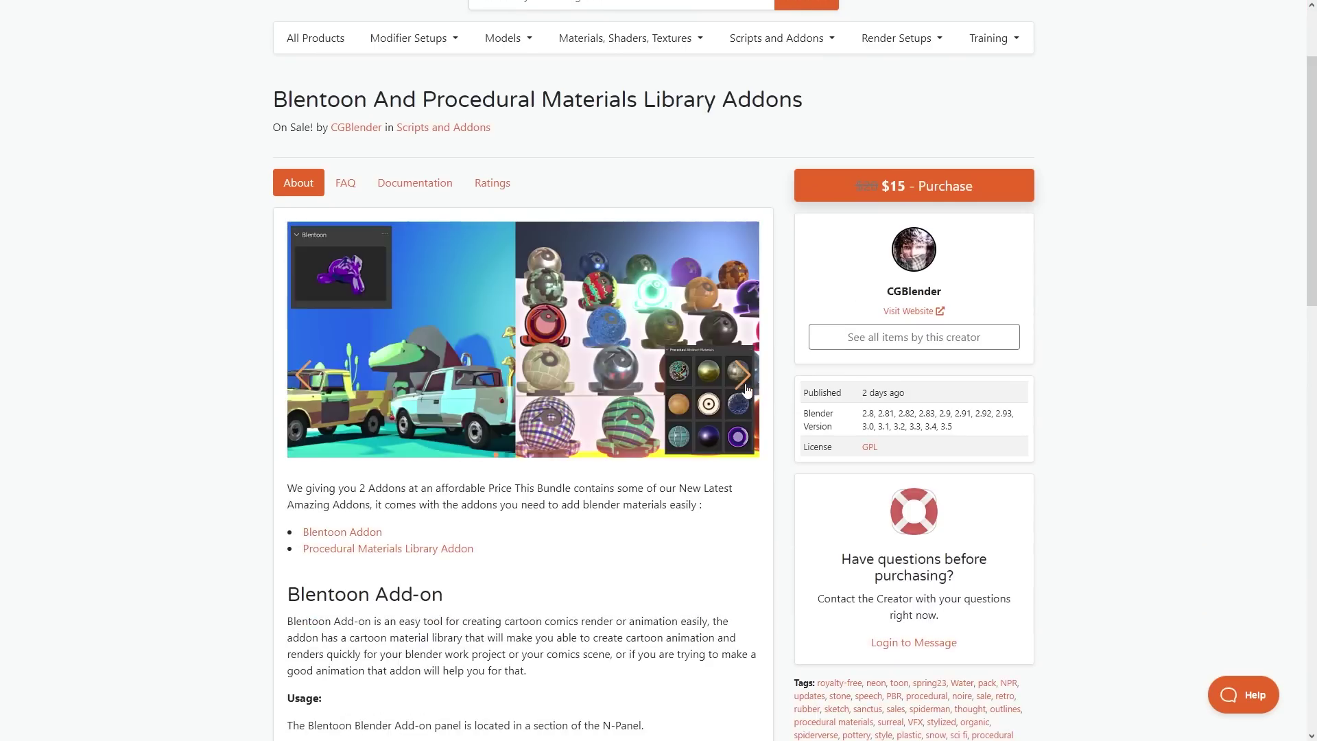
scroll(1191, 367, down, 20)
scroll(1256, 208, up, 20)
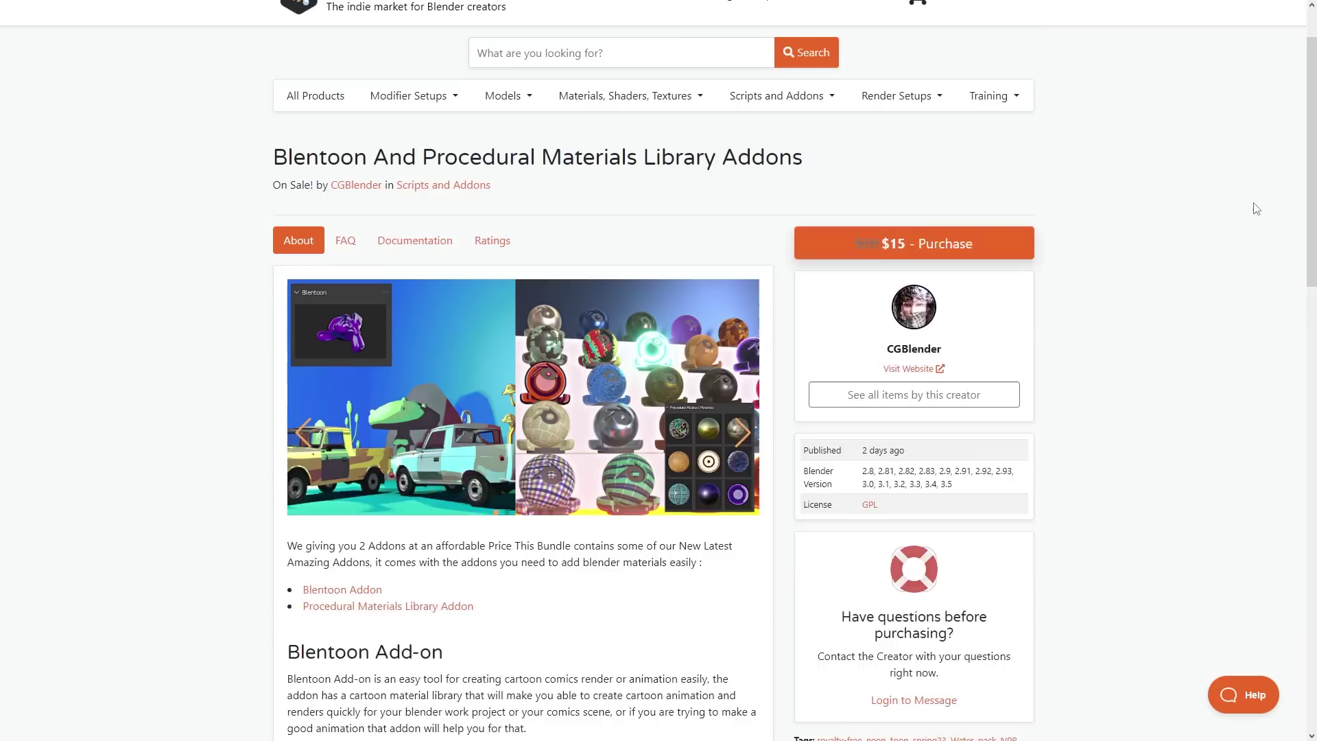
Step: Open the Render Setups category and look through its product listing
scroll(1256, 209, up, 2)
click(906, 173)
scroll(353, 168, down, 2)
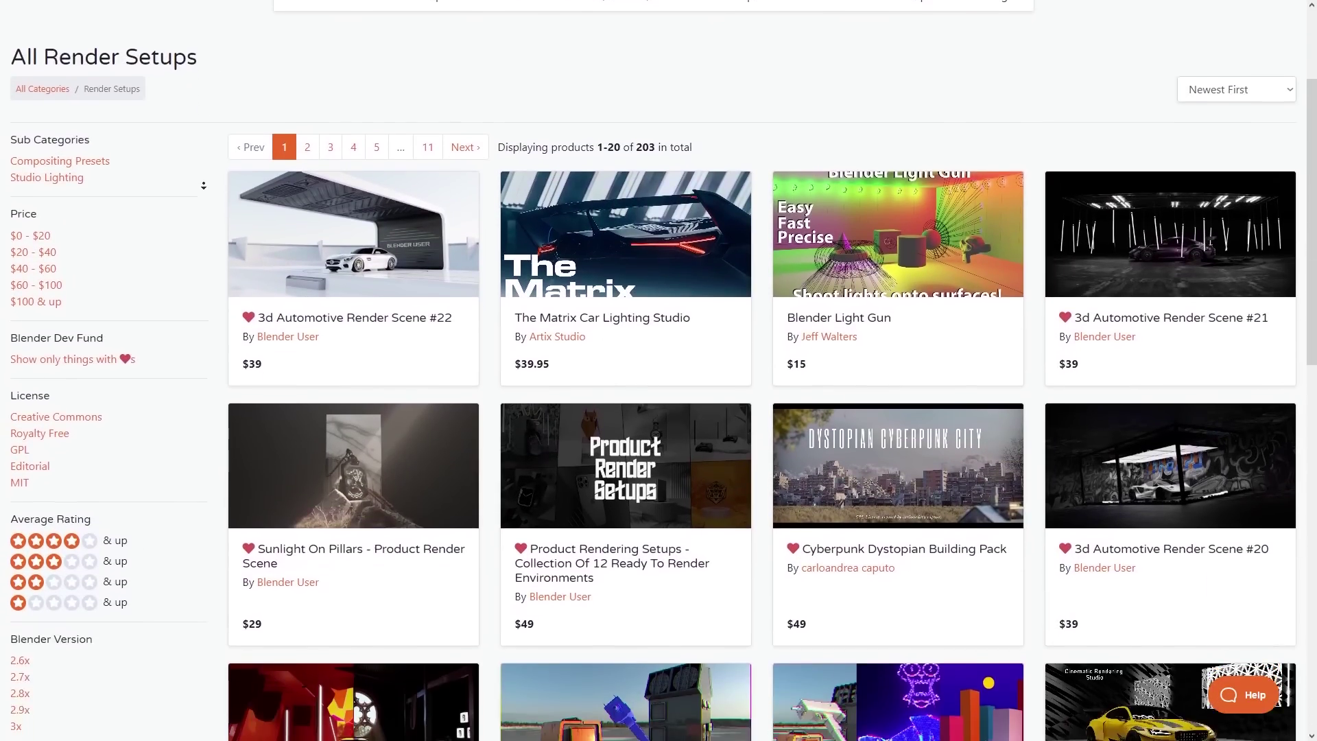
scroll(206, 201, down, 13)
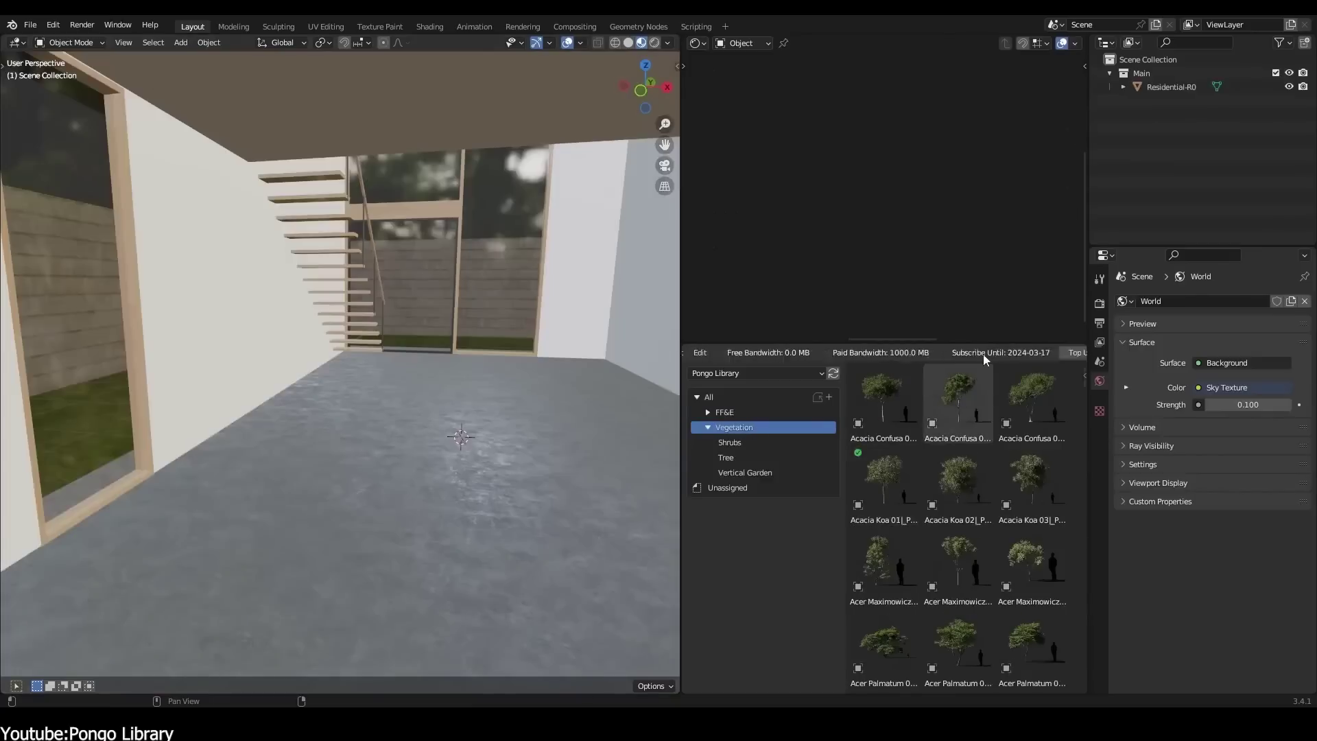
Step: Place the B&B Italia Dock High Sofa 2 Seater from the Pongo Library on the room's floor beside the wall
scroll(982, 354, down, 5)
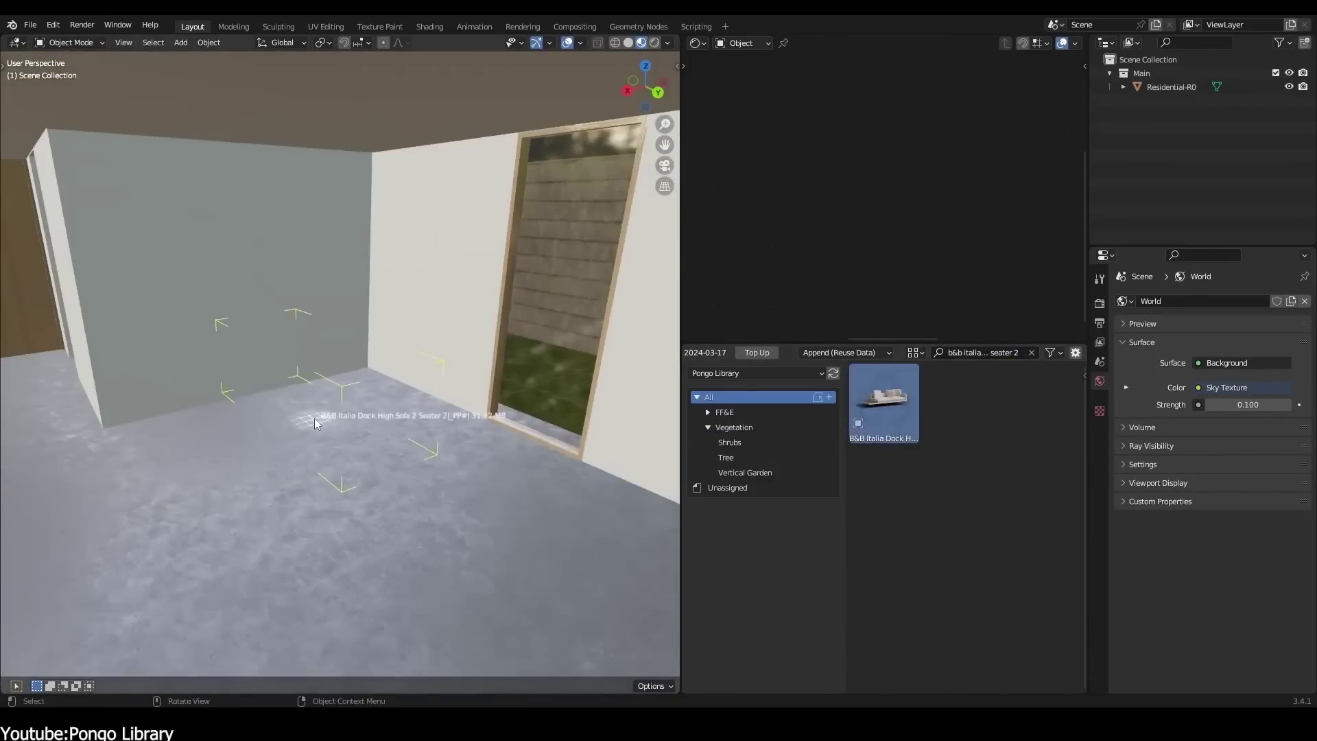
drag(314, 417, 380, 437)
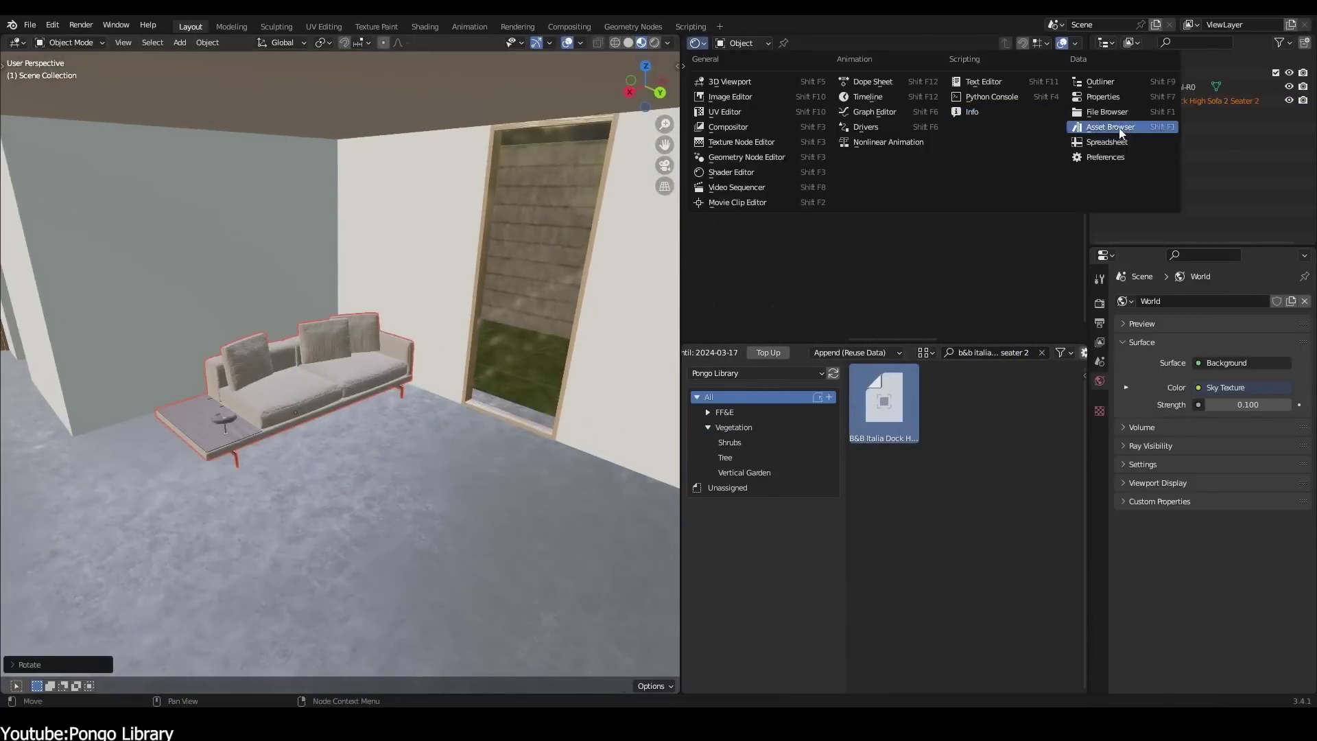
Step: Change the upper editor to the Asset Browser and the lower one to a 3D Viewport, and search the assets for "ba"
click(1110, 127)
click(699, 353)
click(730, 393)
click(986, 43)
text(ba)
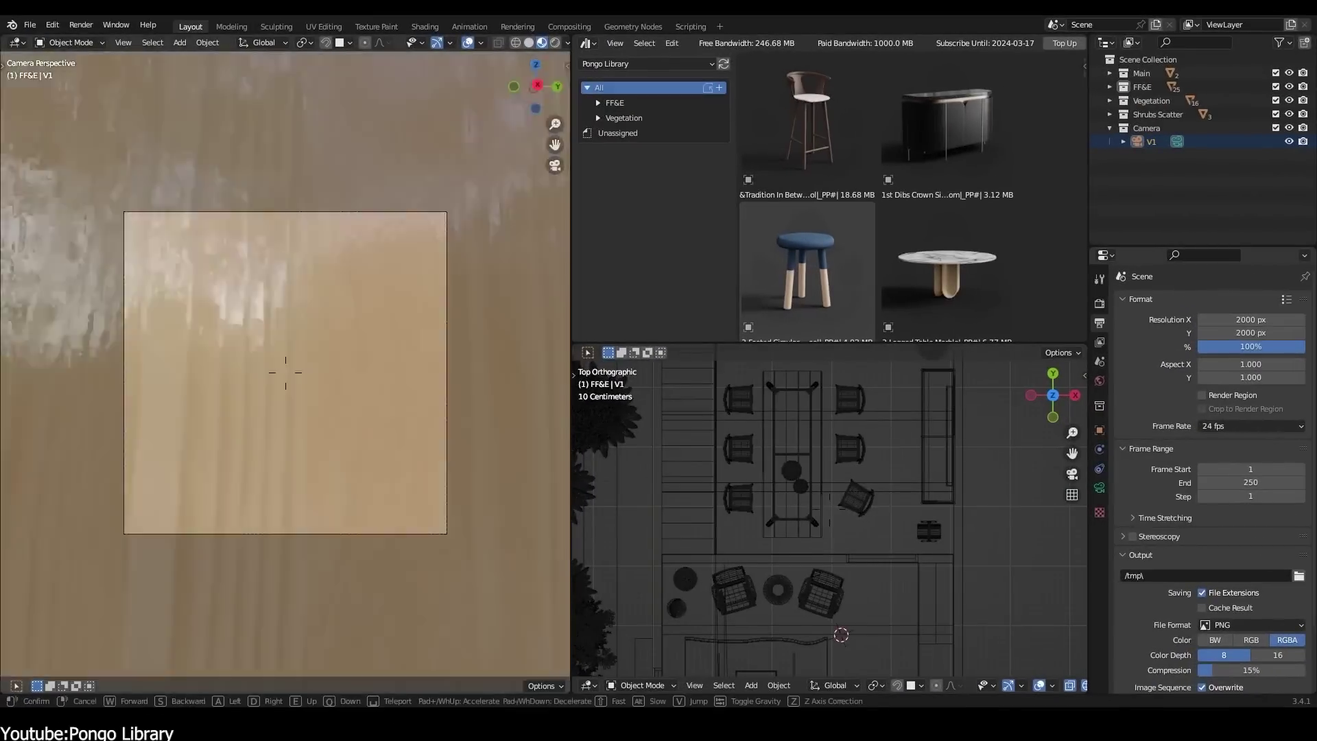
Step: Set the interior camera's focal length to 24 mm
click(1255, 369)
text(2)
text(4)
key(Return)
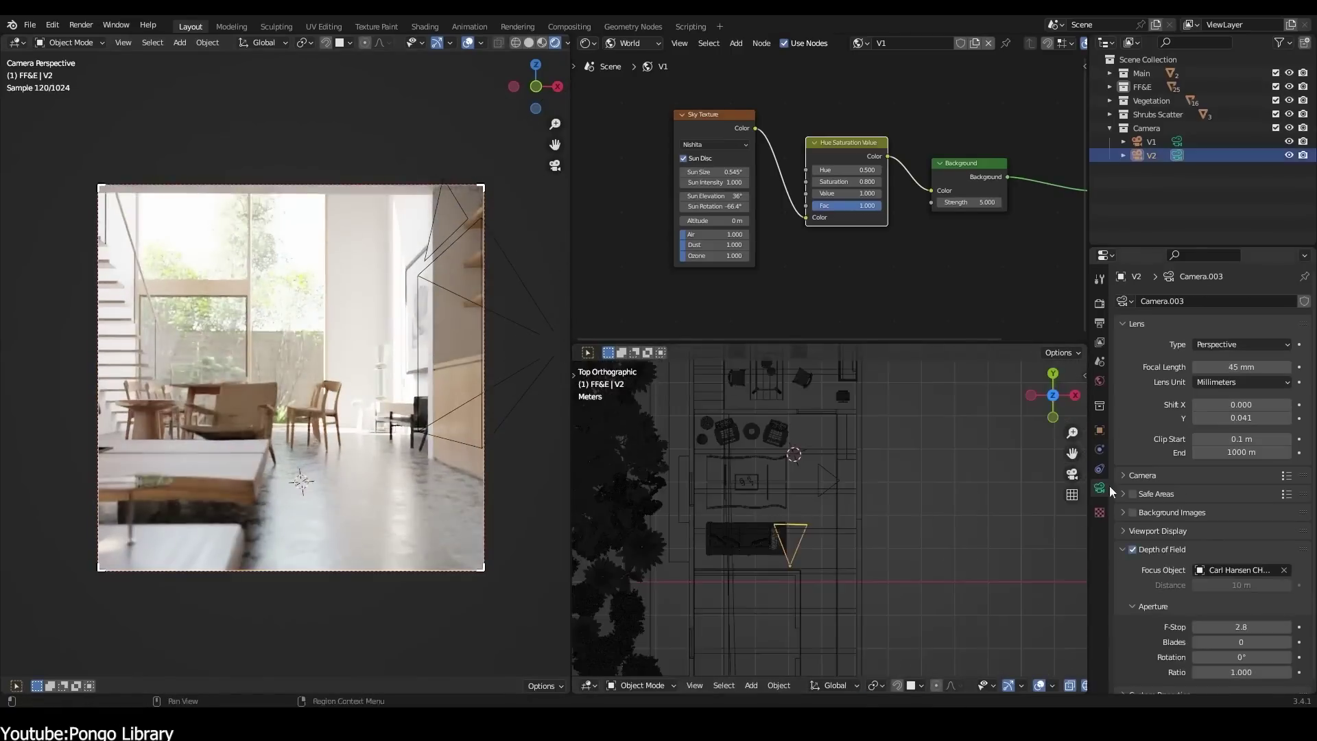
Step: Render the camera views of the residential interior scene
click(808, 460)
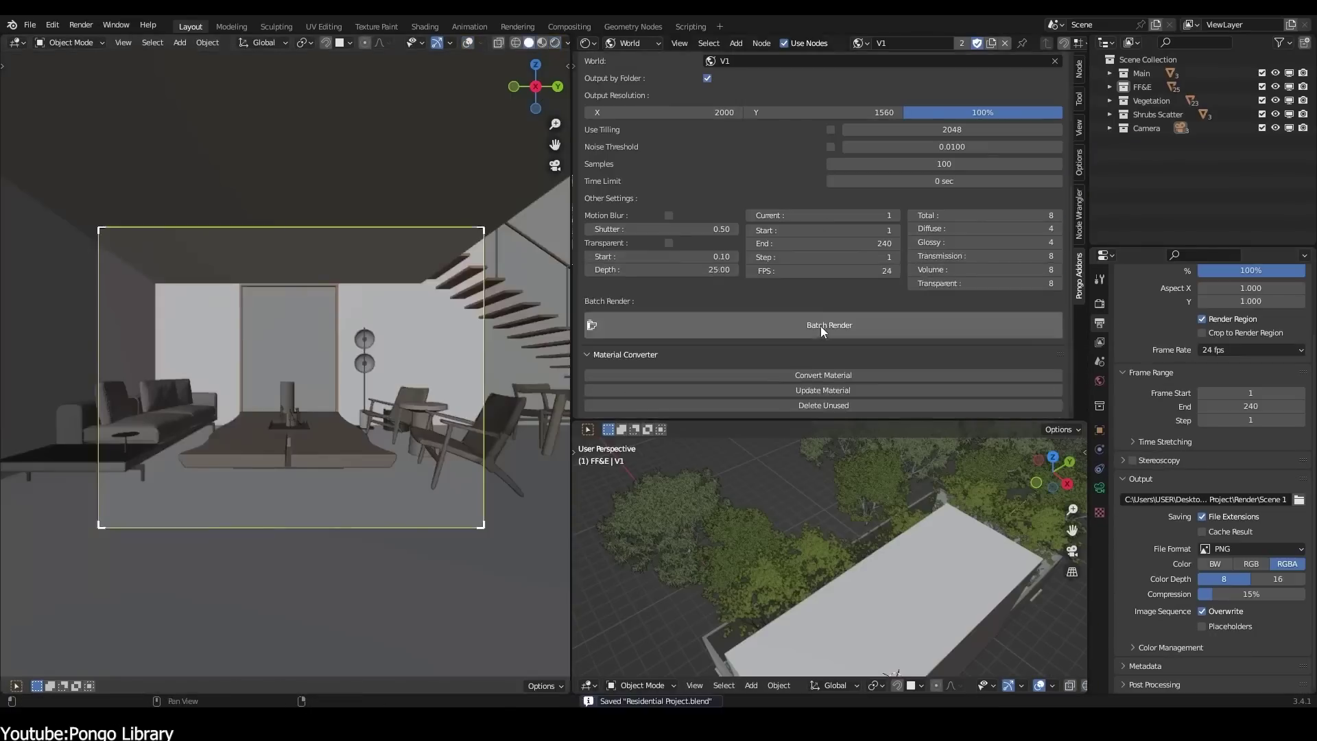
key(F12)
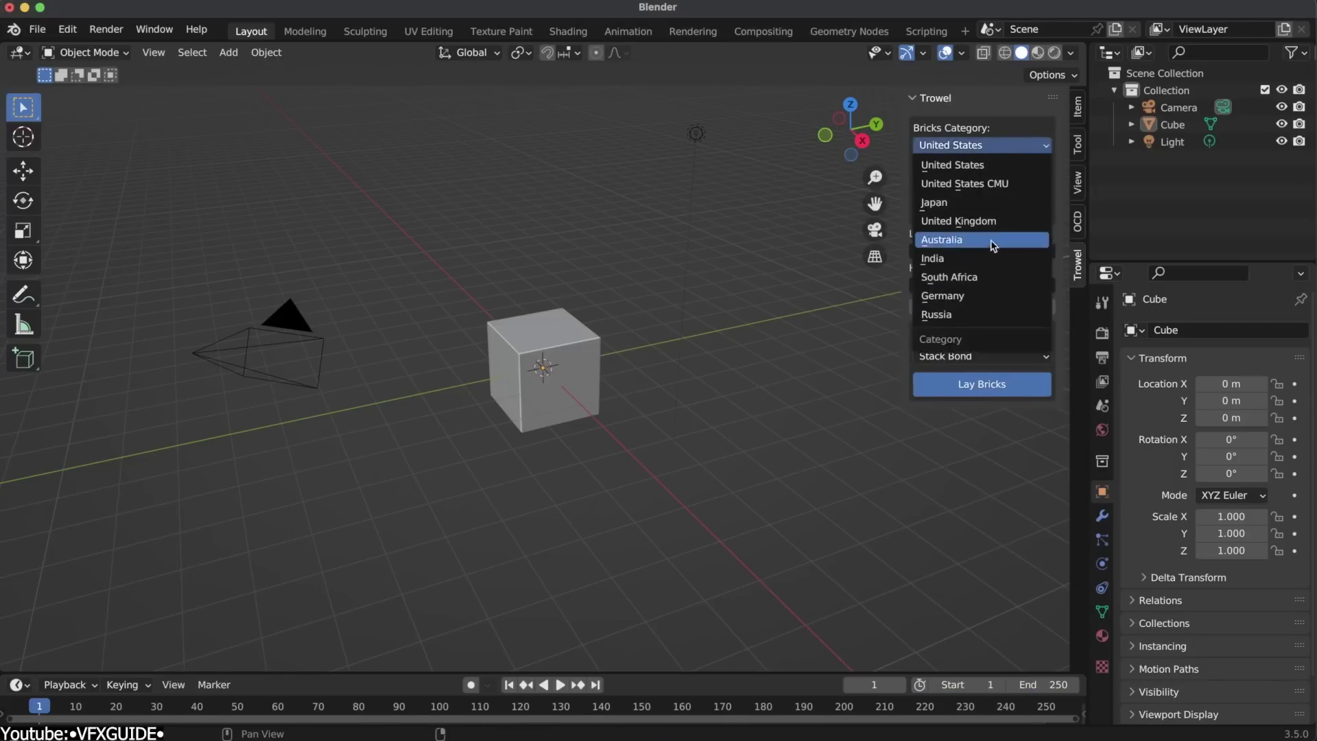
Step: Choose India as the Trowel bricks category, and reopen the category choices
click(961, 258)
click(990, 146)
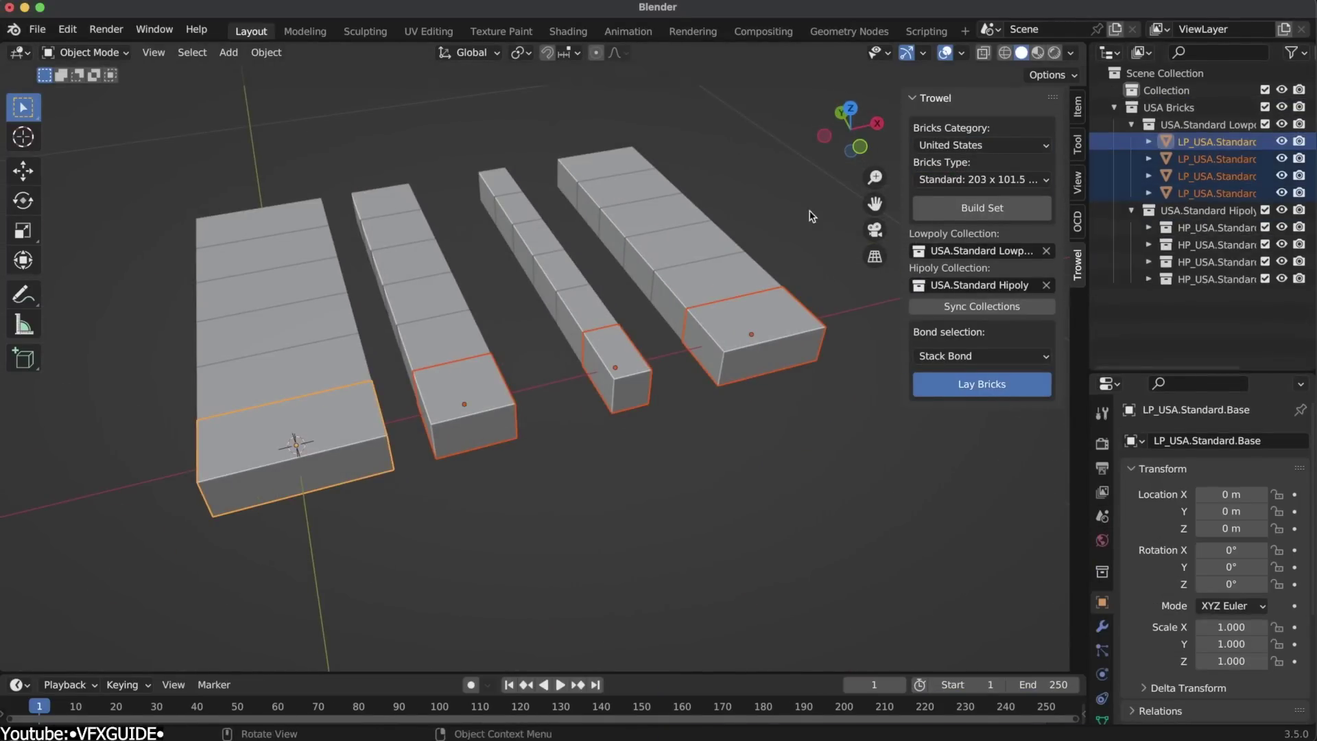
Step: Rename the brick collection in the Outliner with a name starting with "My"
double_click(1176, 107)
text(My)
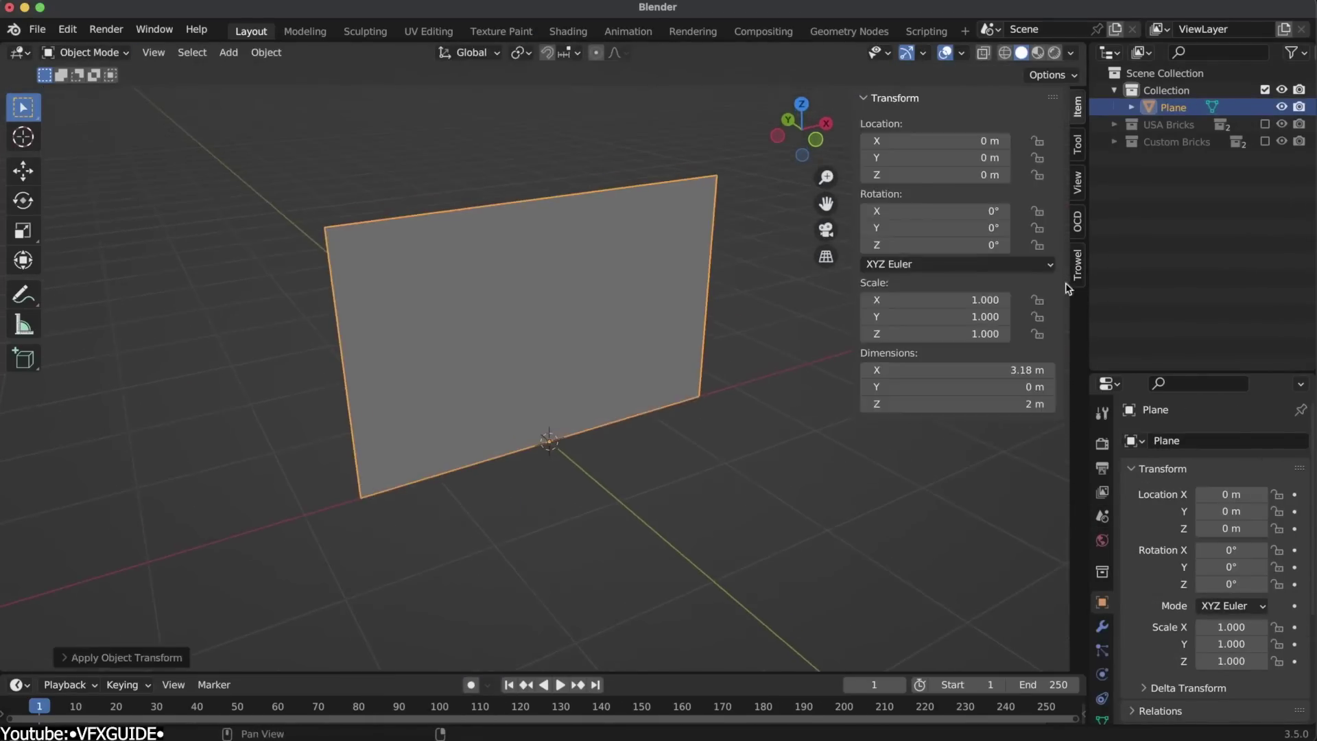
Step: Lay USA Standard bricks in a Running Bond over the upright plane with Trowel, and scale the wall along X
click(1078, 264)
click(988, 382)
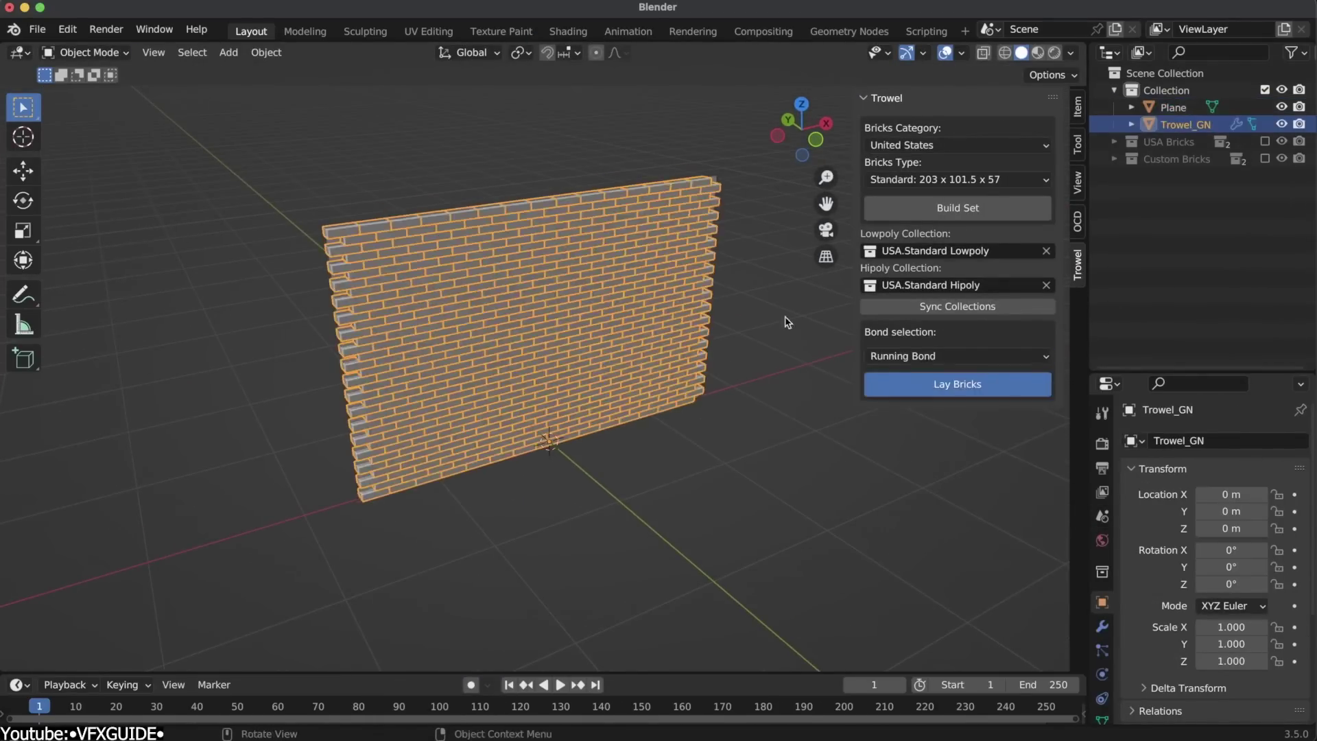
key(s)
key(x)
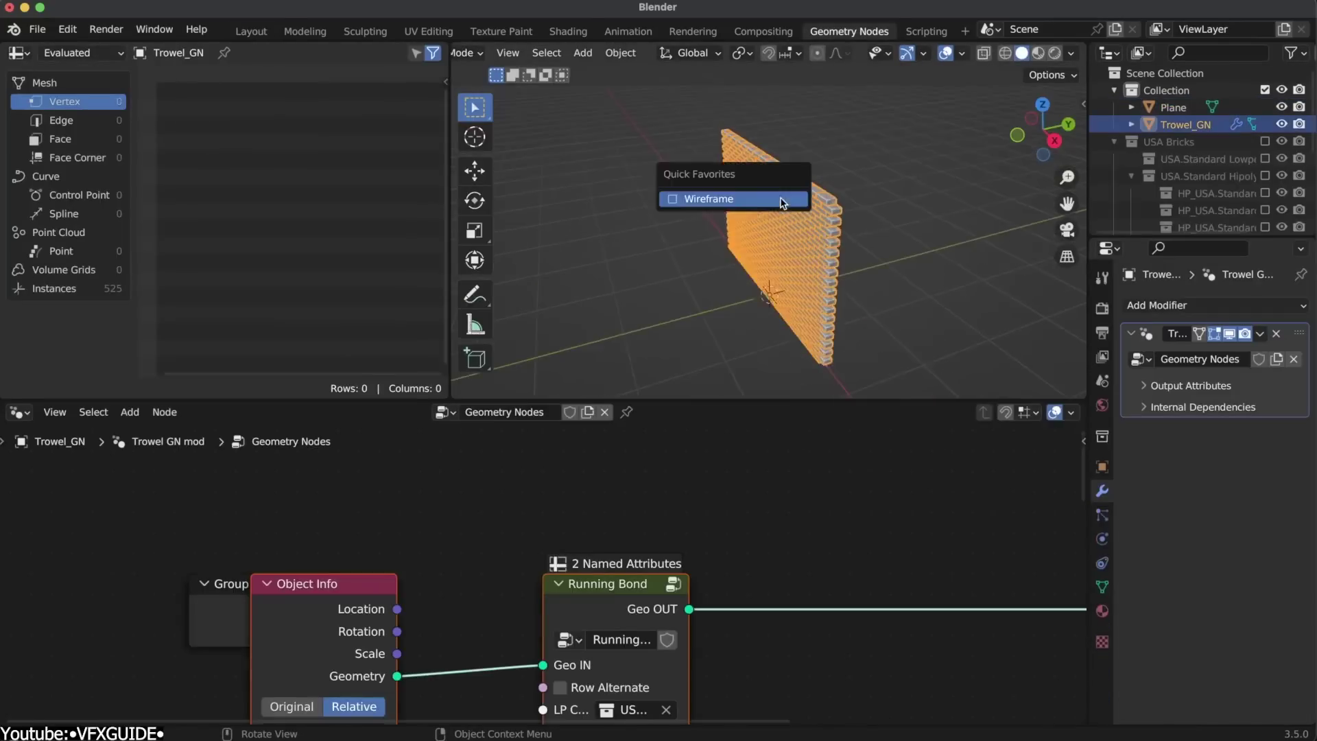
Step: Switch on the wireframe overlay for the brick wall and show the viewport in Material Preview shading
click(785, 199)
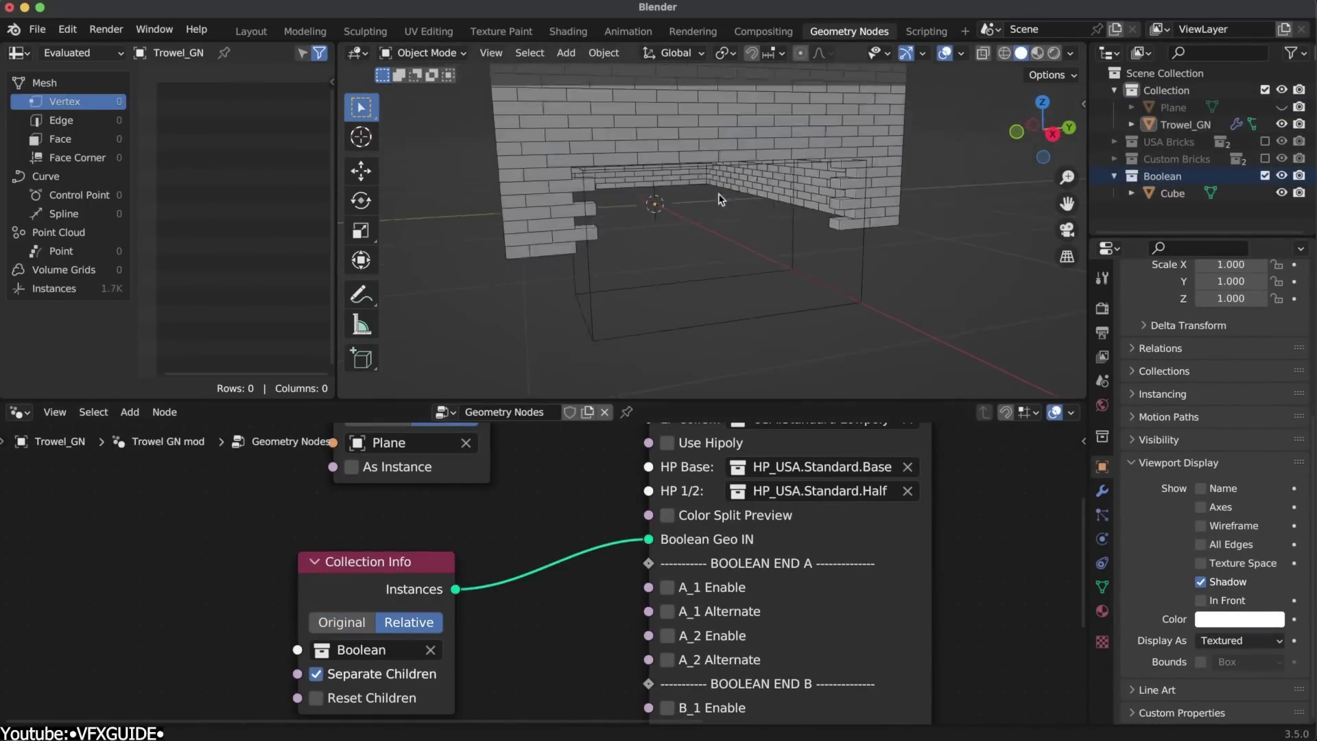
middle_drag(718, 200, 745, 212)
click(1037, 54)
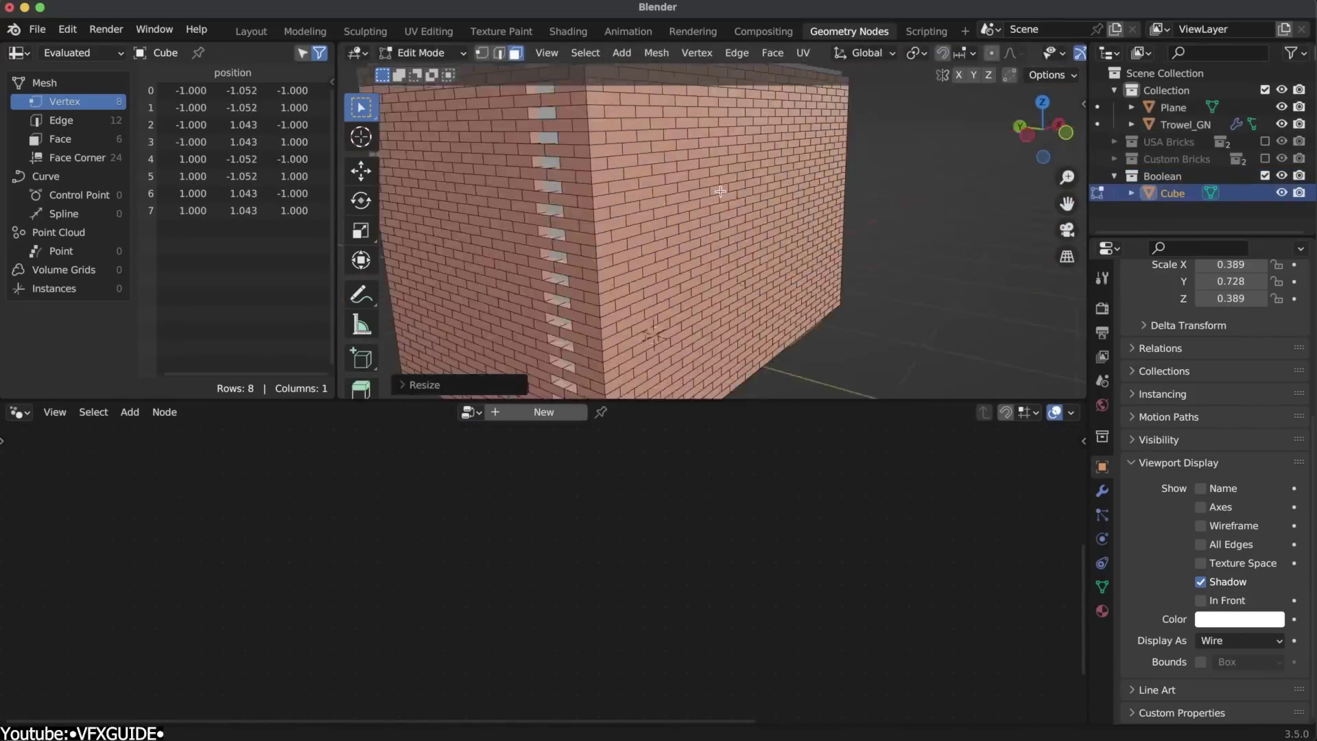
Step: Scale the Boolean cube's mesh along the Y axis in Edit Mode
key(s)
key(y)
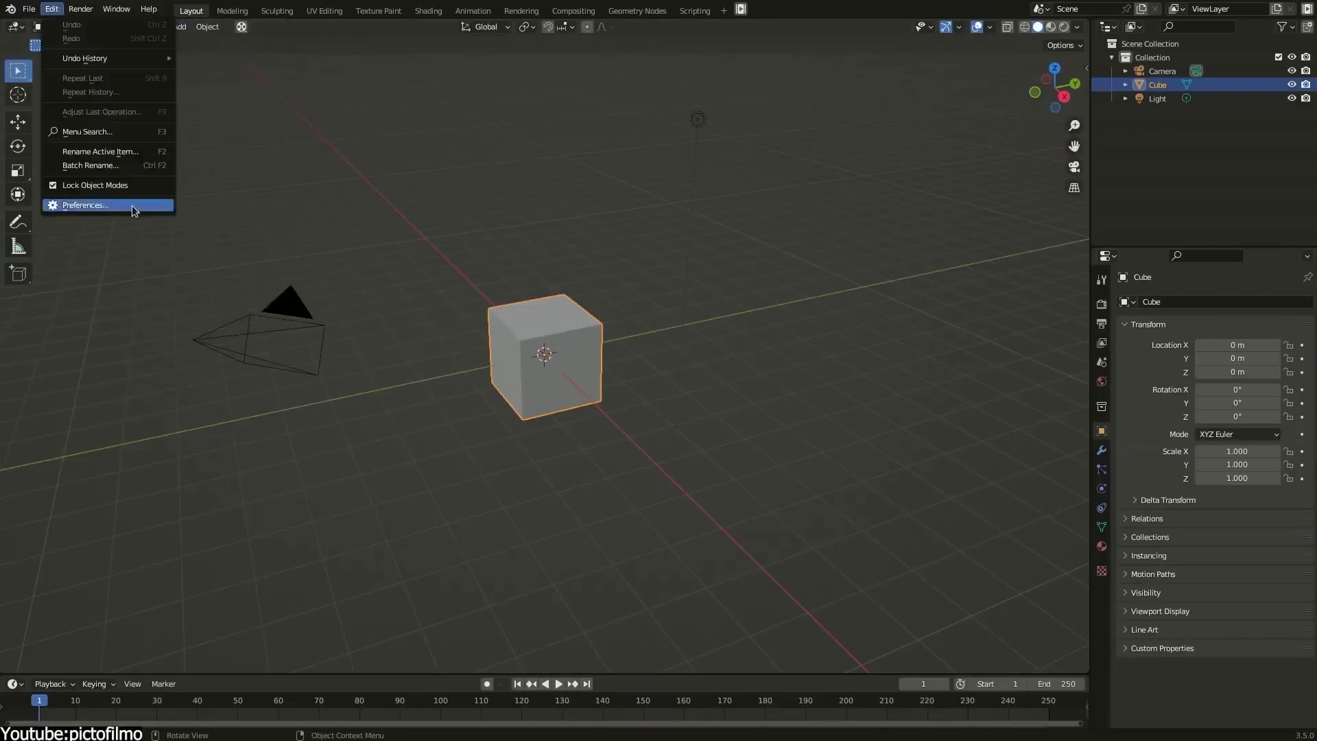
Step: Open the preferences, and add a fire emitter to the scene with the KaFire add-on
click(133, 206)
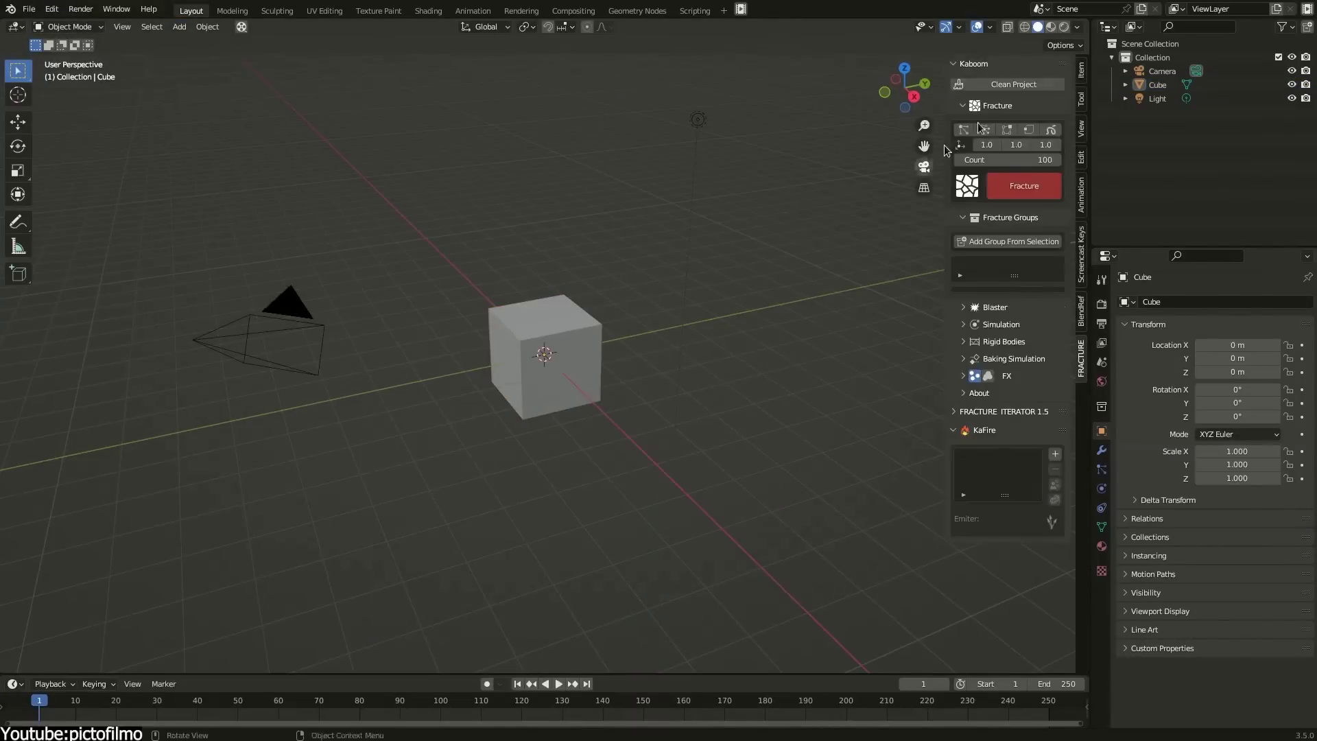
click(1056, 125)
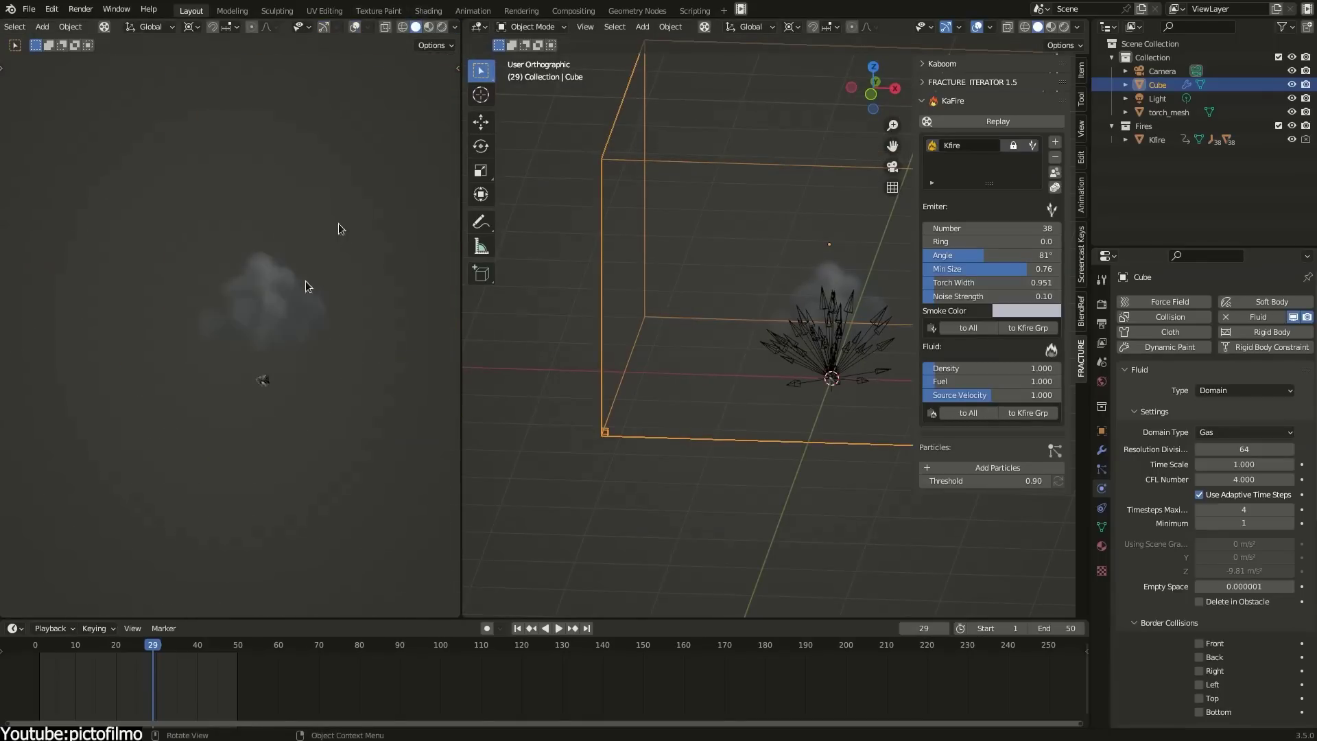
Step: Set the background colour of the smoke preview viewport to black
click(455, 26)
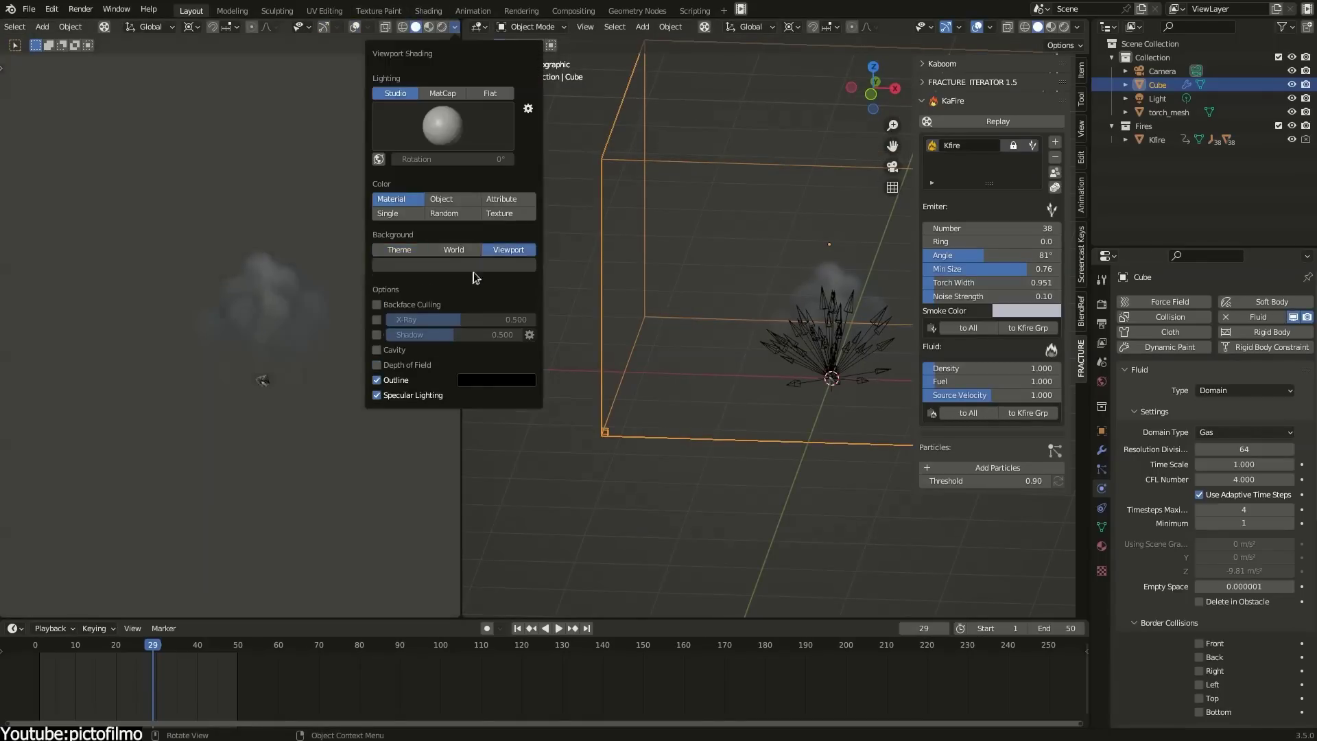
click(450, 264)
scroll(1145, 716, down, 12)
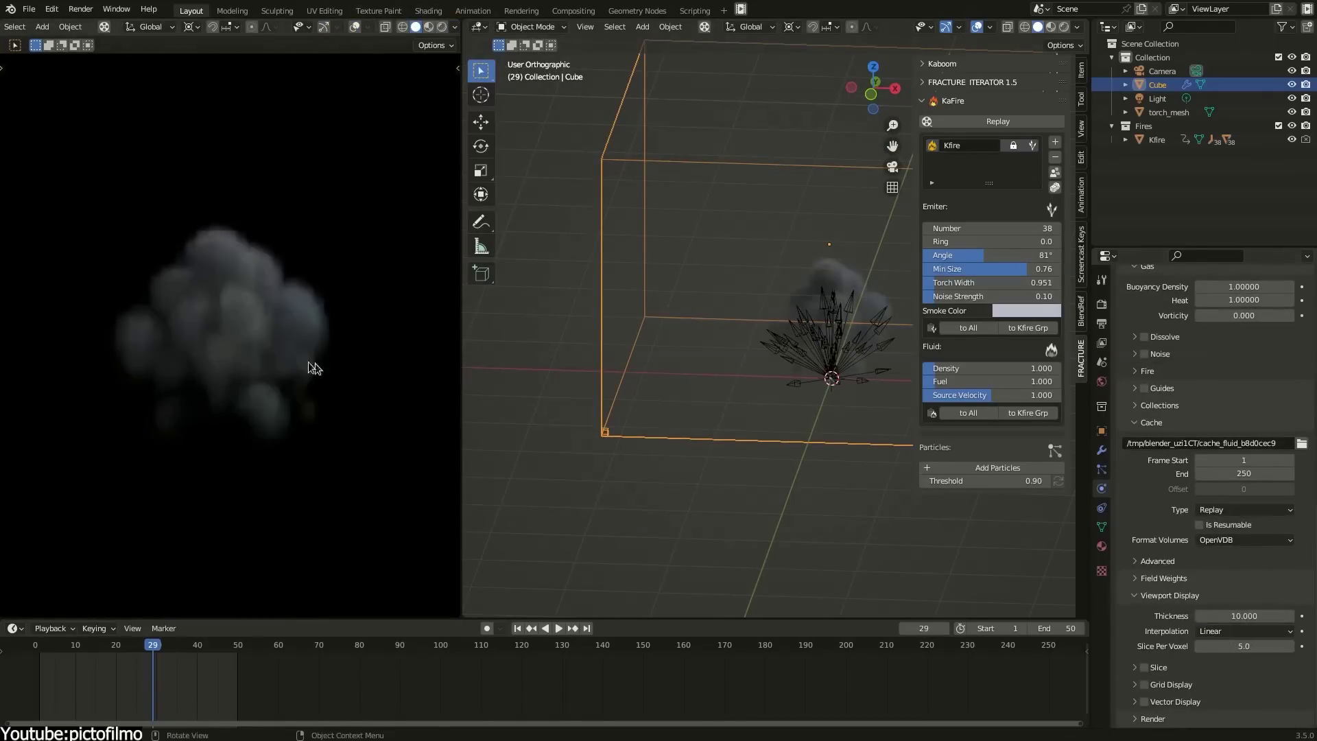
Step: Lower the emission angle of the Kfire emitter
drag(982, 255, 964, 255)
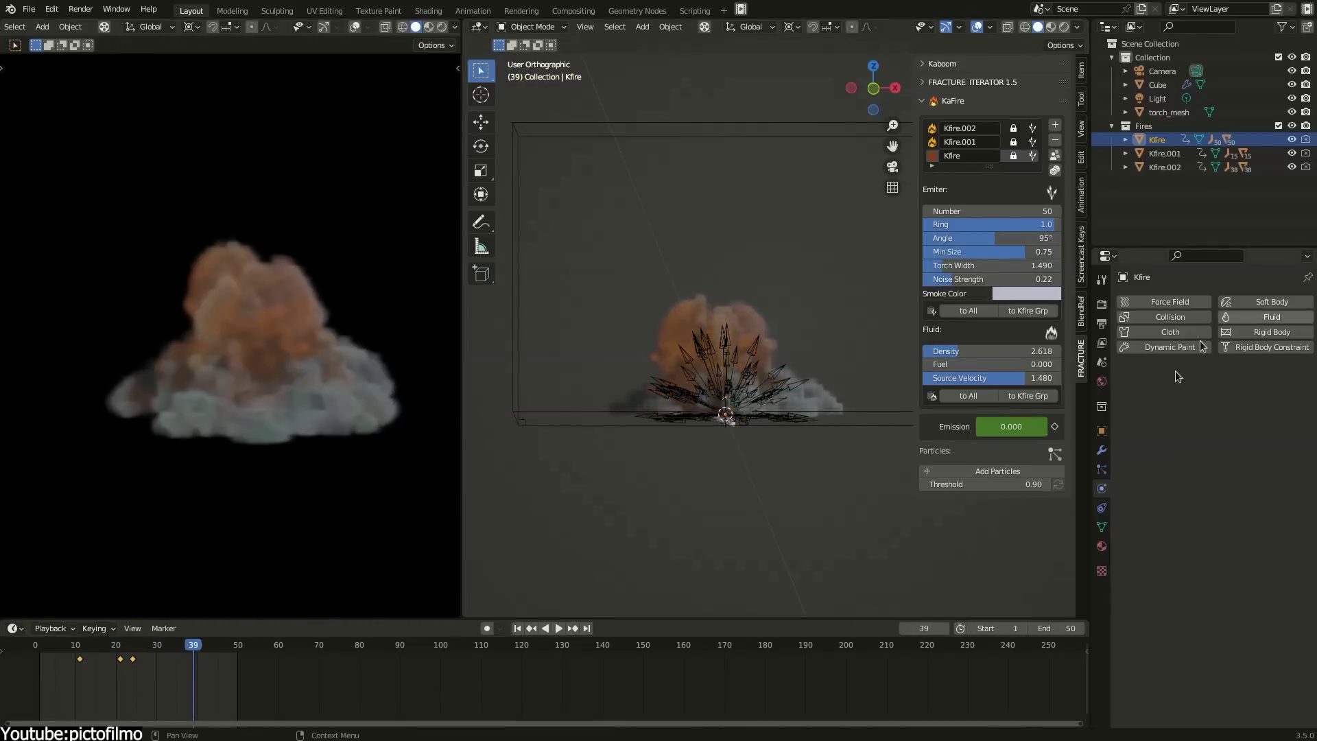
Step: Set the fluid cache type of the Cube domain to All and bake the simulation
click(1158, 85)
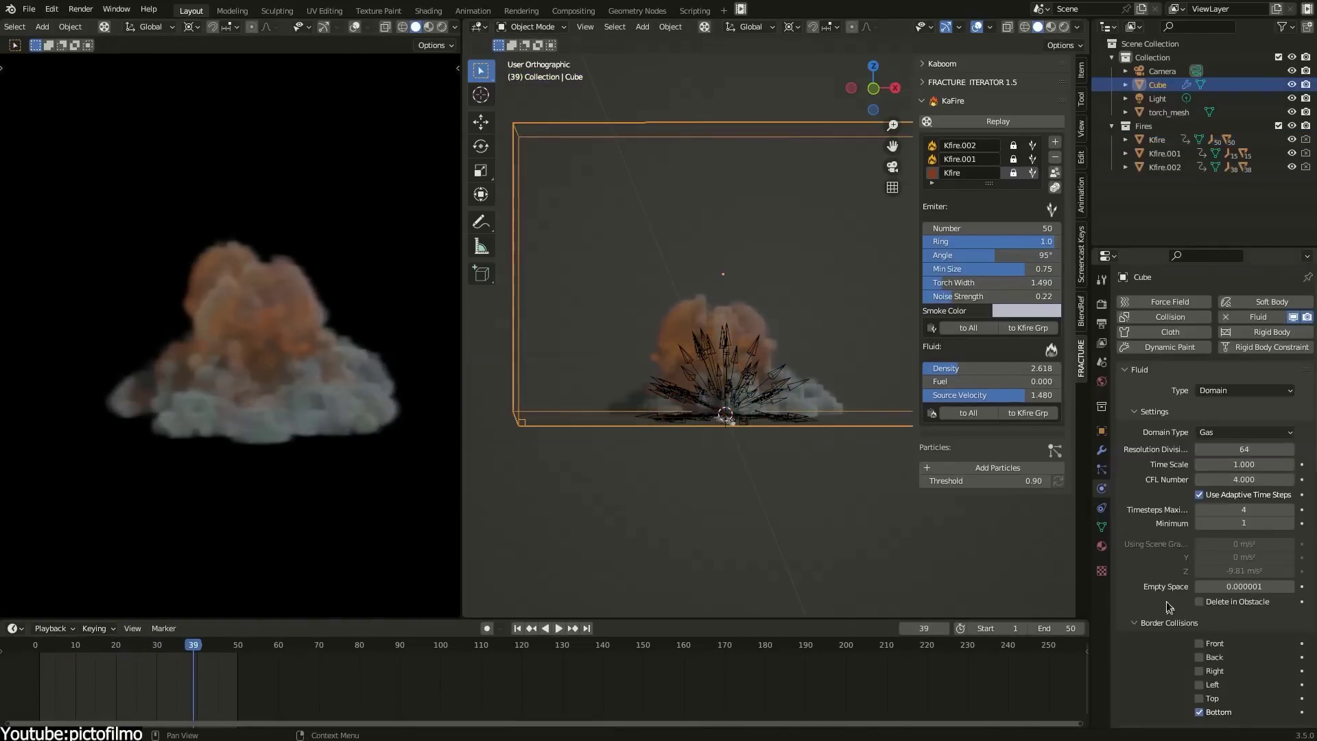
scroll(1164, 427, down, 5)
scroll(1207, 521, down, 8)
click(1231, 624)
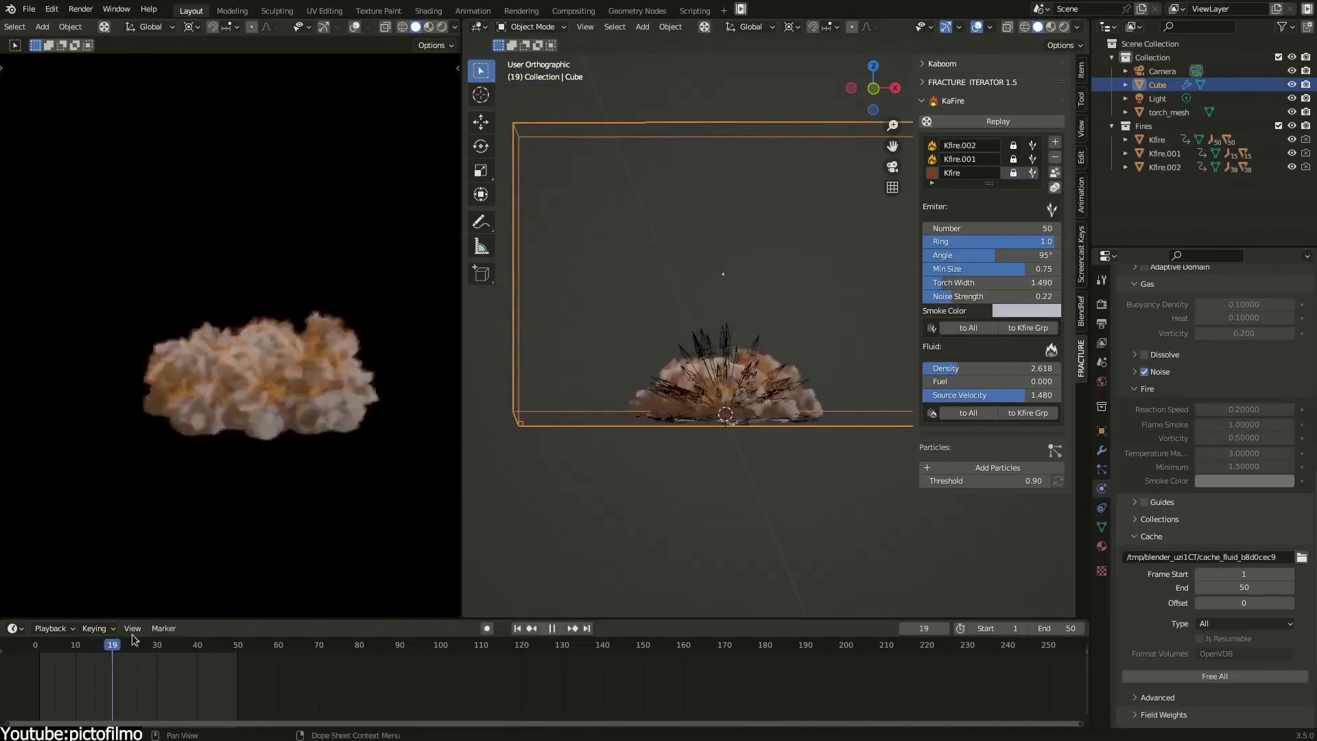
Step: Set the render output path to //Output/.mp4 for an FFmpeg Video of the explosion
click(1102, 323)
scroll(1207, 564, down, 5)
click(1207, 564)
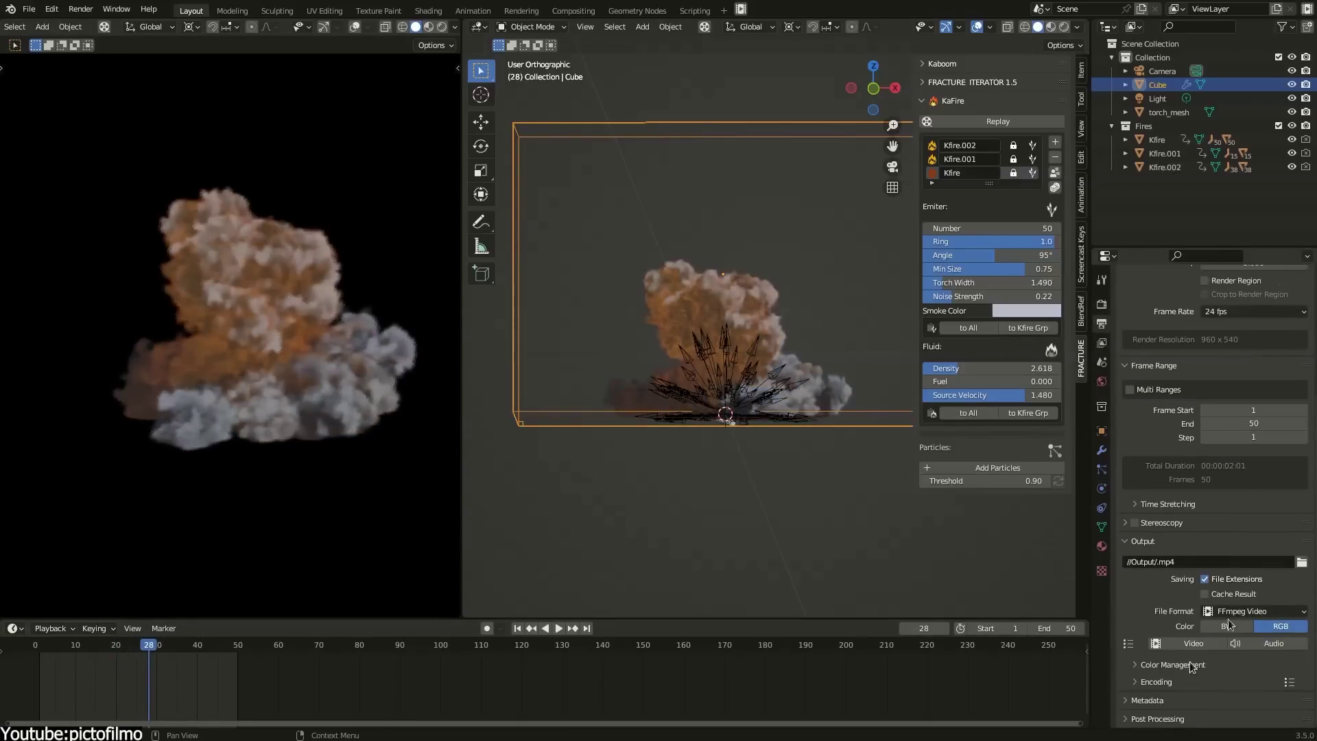
click(105, 27)
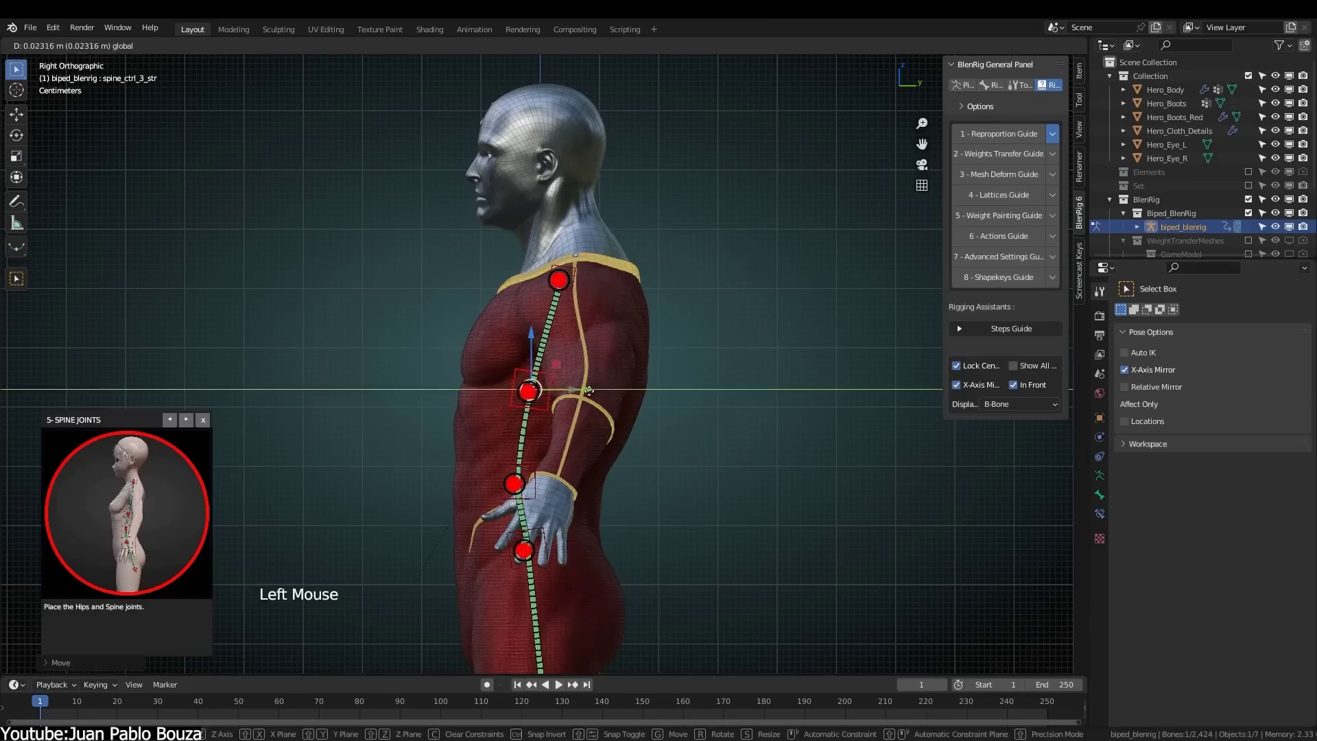
Step: Advance the BlenRig Reproportion Guide past the Spine Joints stage
click(186, 420)
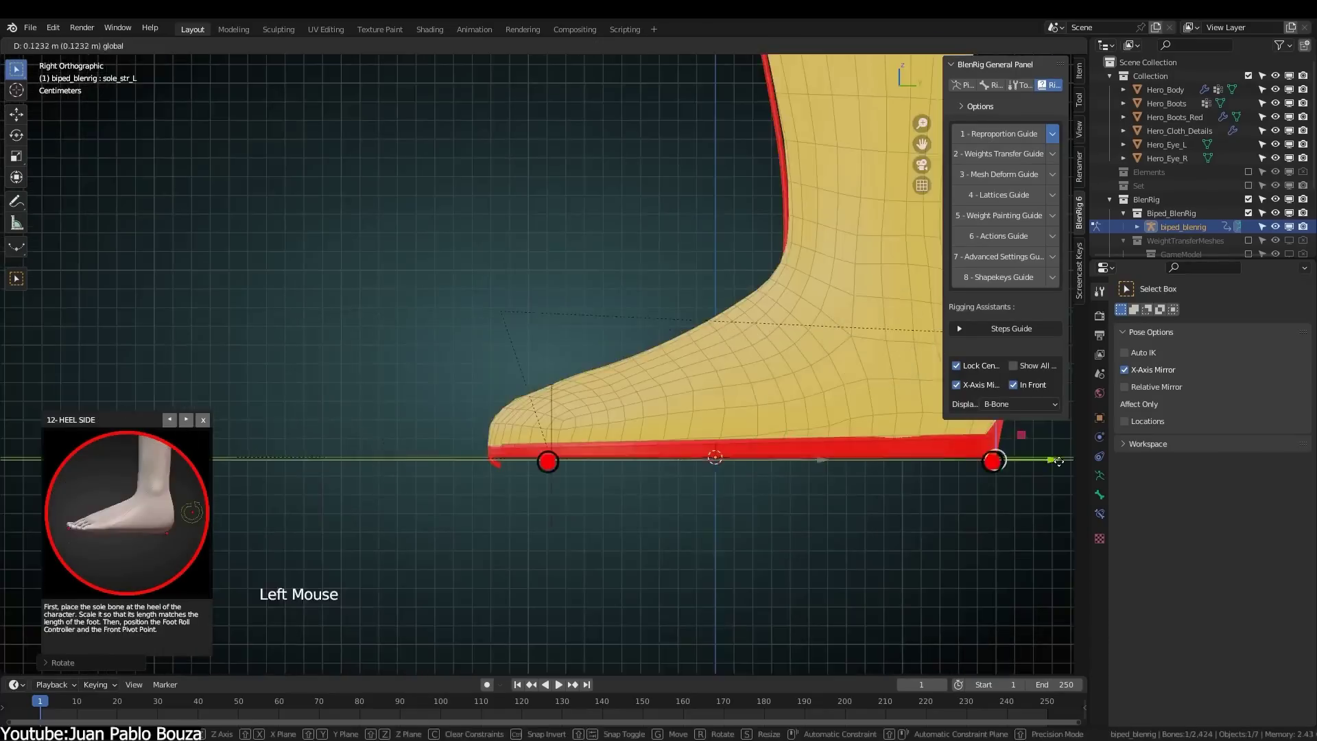
scroll(463, 521, down, 2)
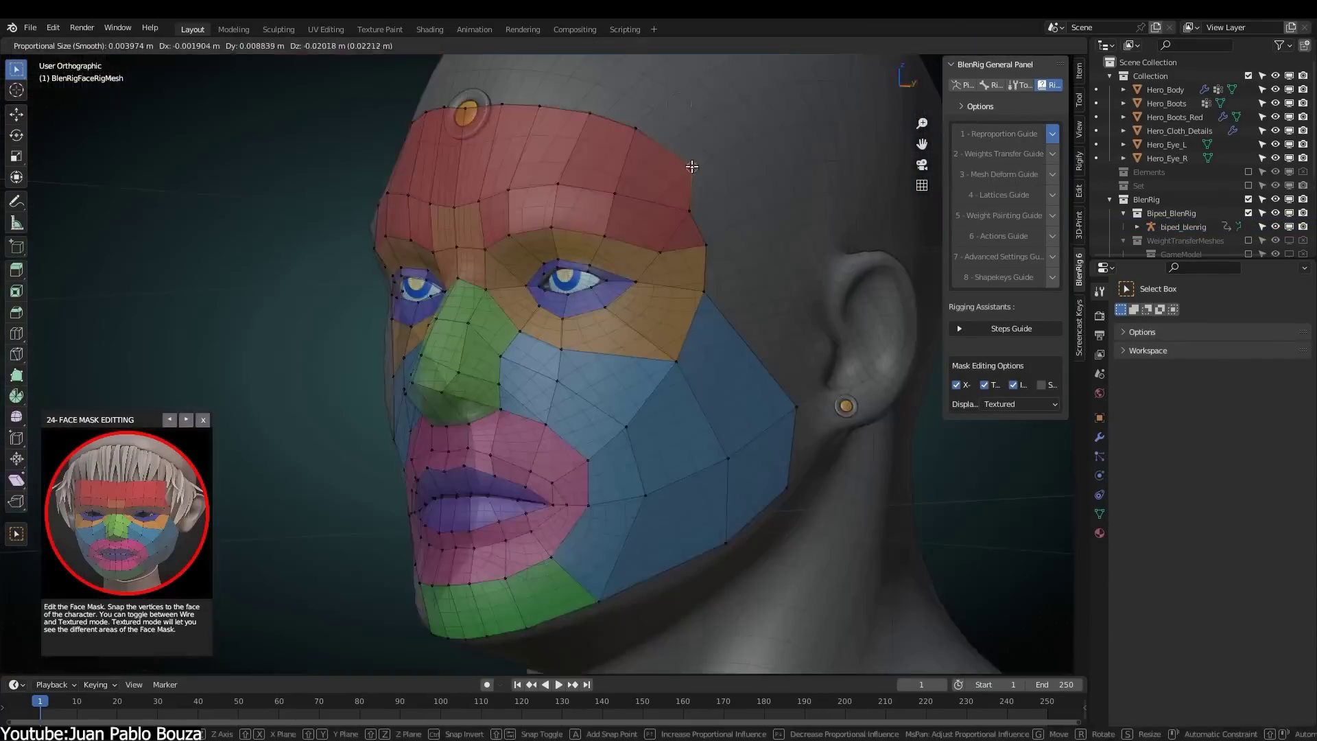
Step: Advance the Ankle Pose in the side view, and increase the Vertical value of the knee's volume preservation
key(KP_3)
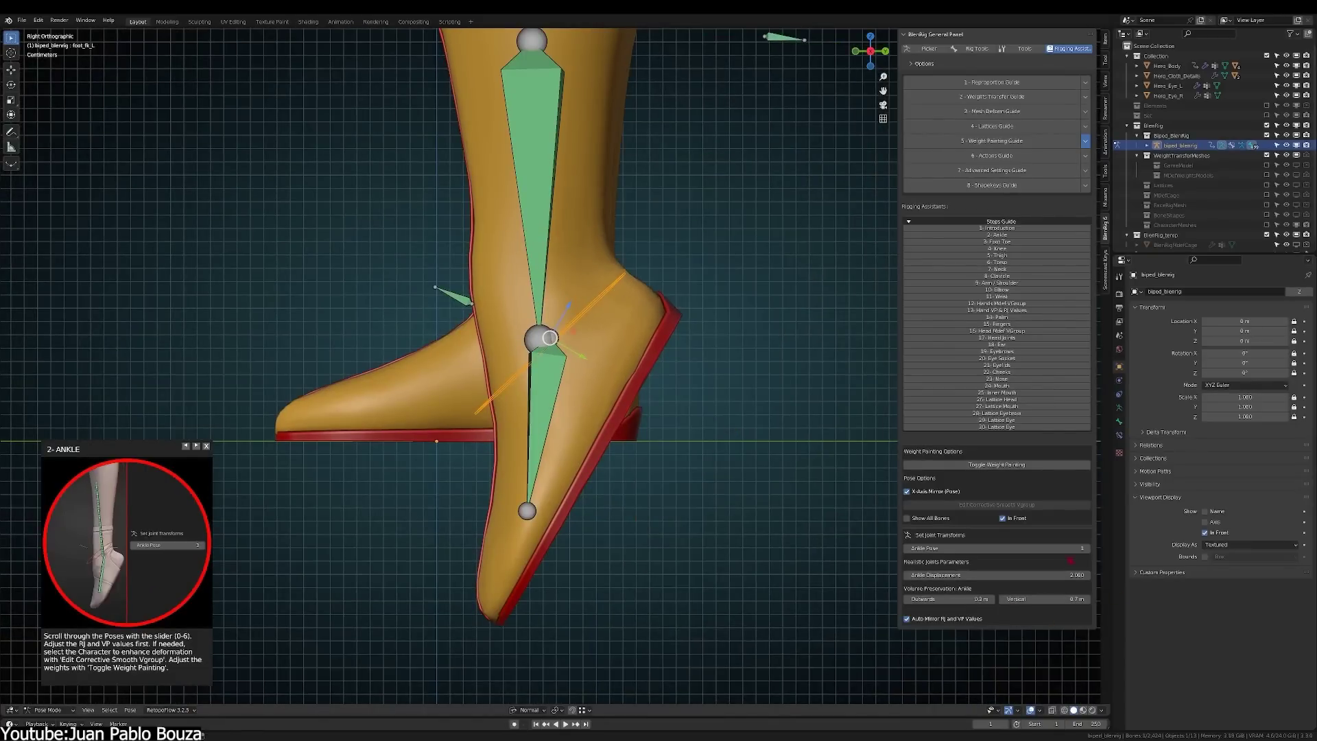
click(1087, 549)
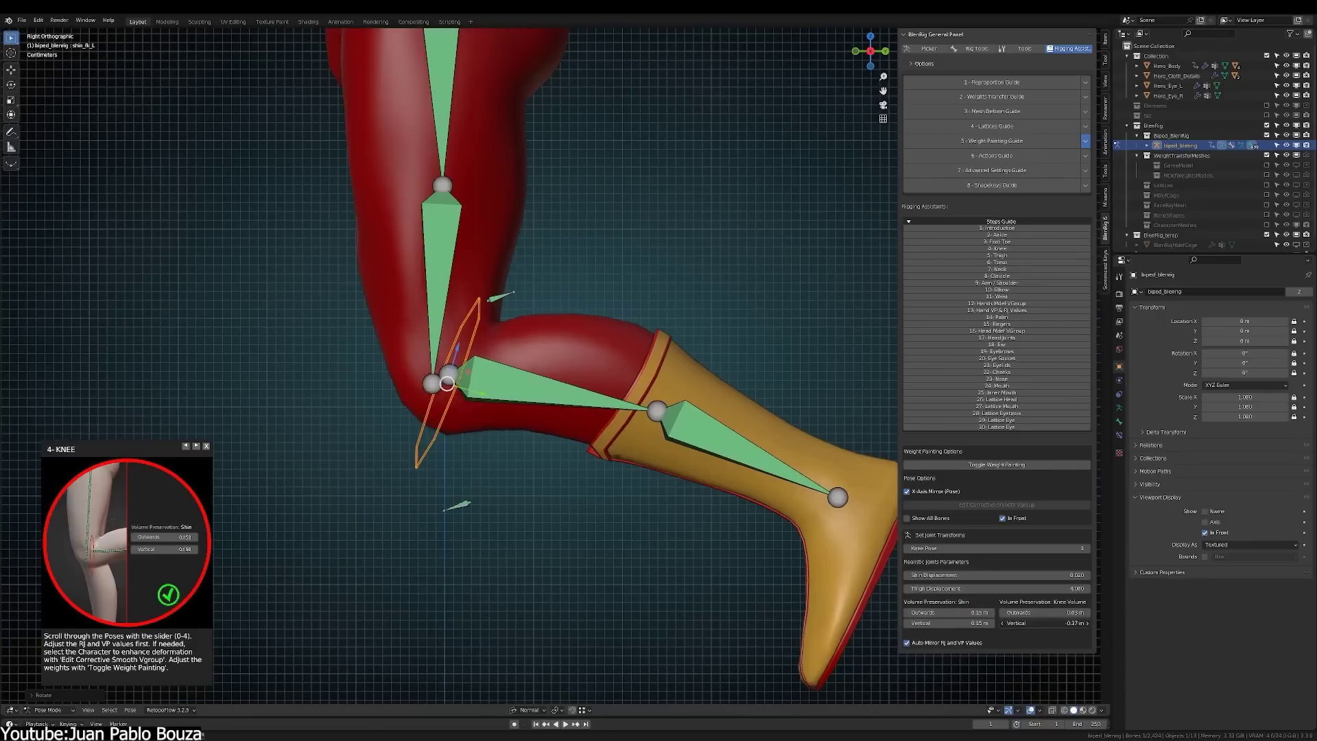
drag(1043, 623, 1071, 623)
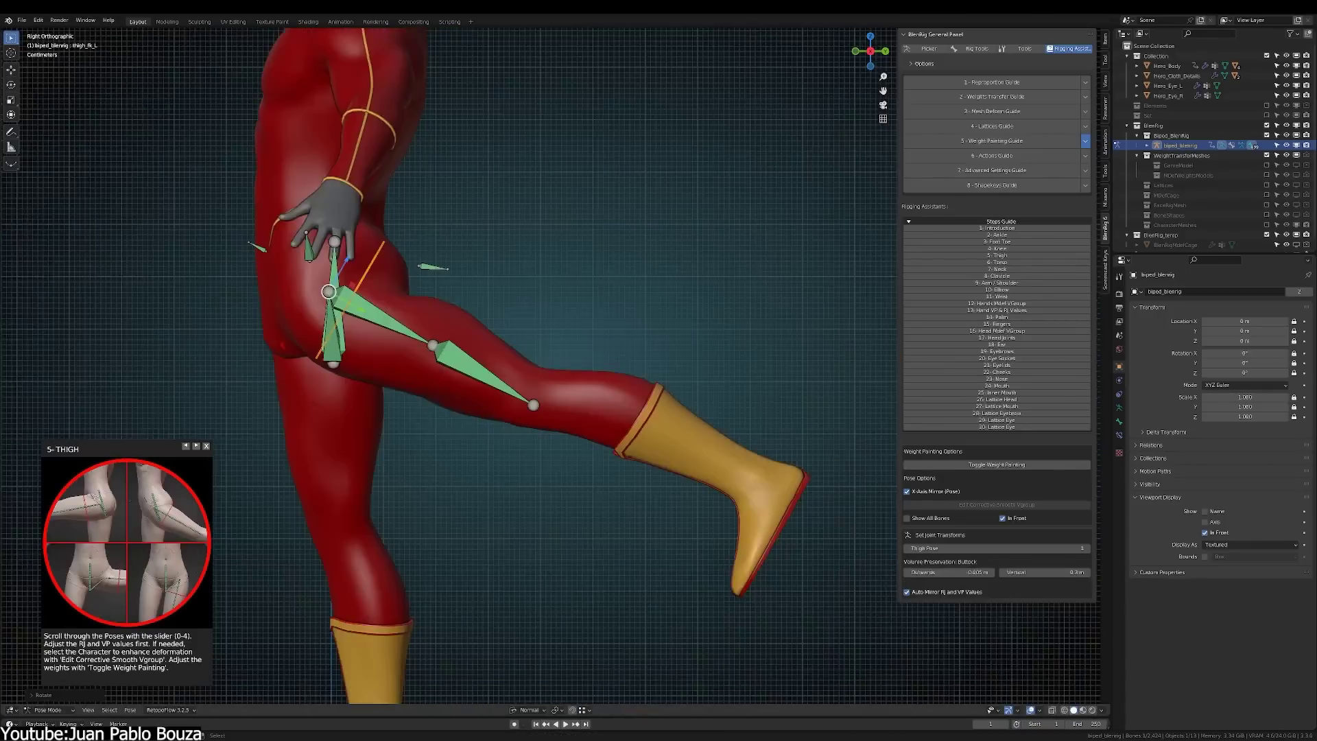
Step: Rotate the left thigh FK bone to test the leg's deformation in the Thigh stage of the Weight Painting Guide
key(r)
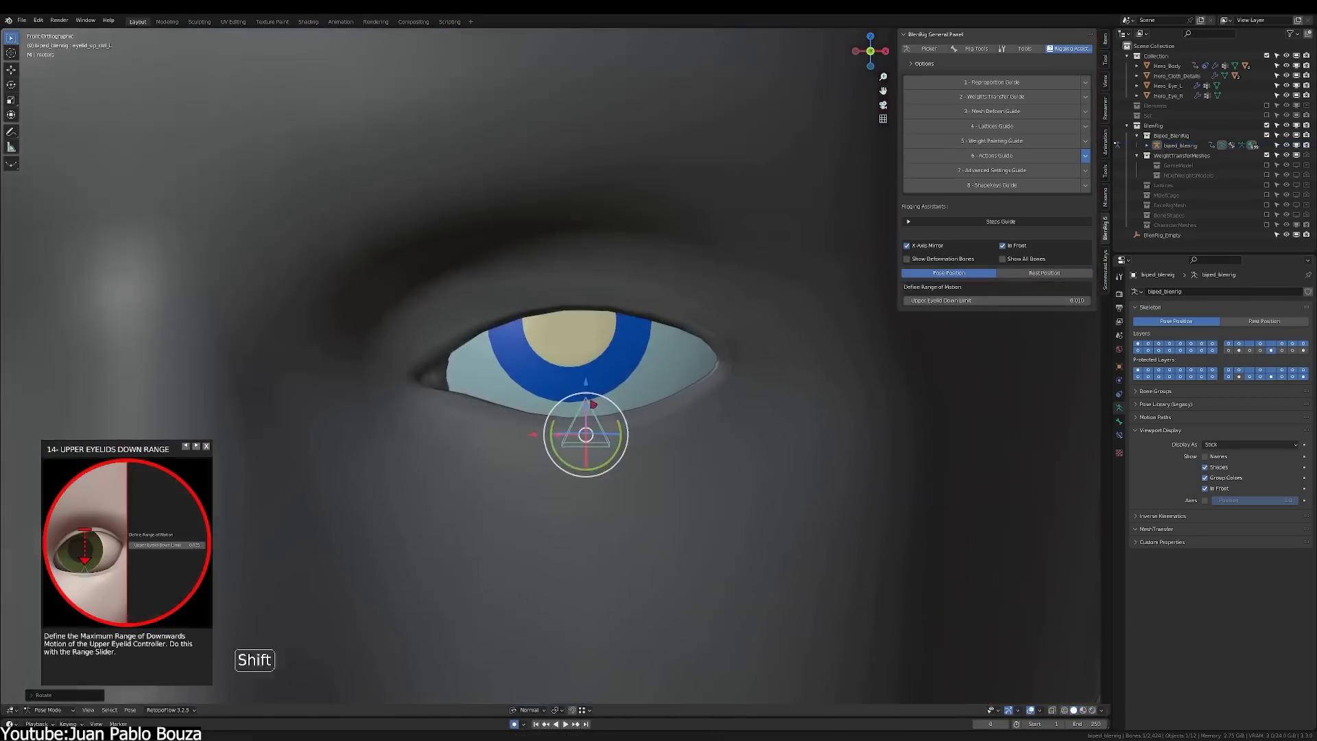
scroll(594, 407, up, 3)
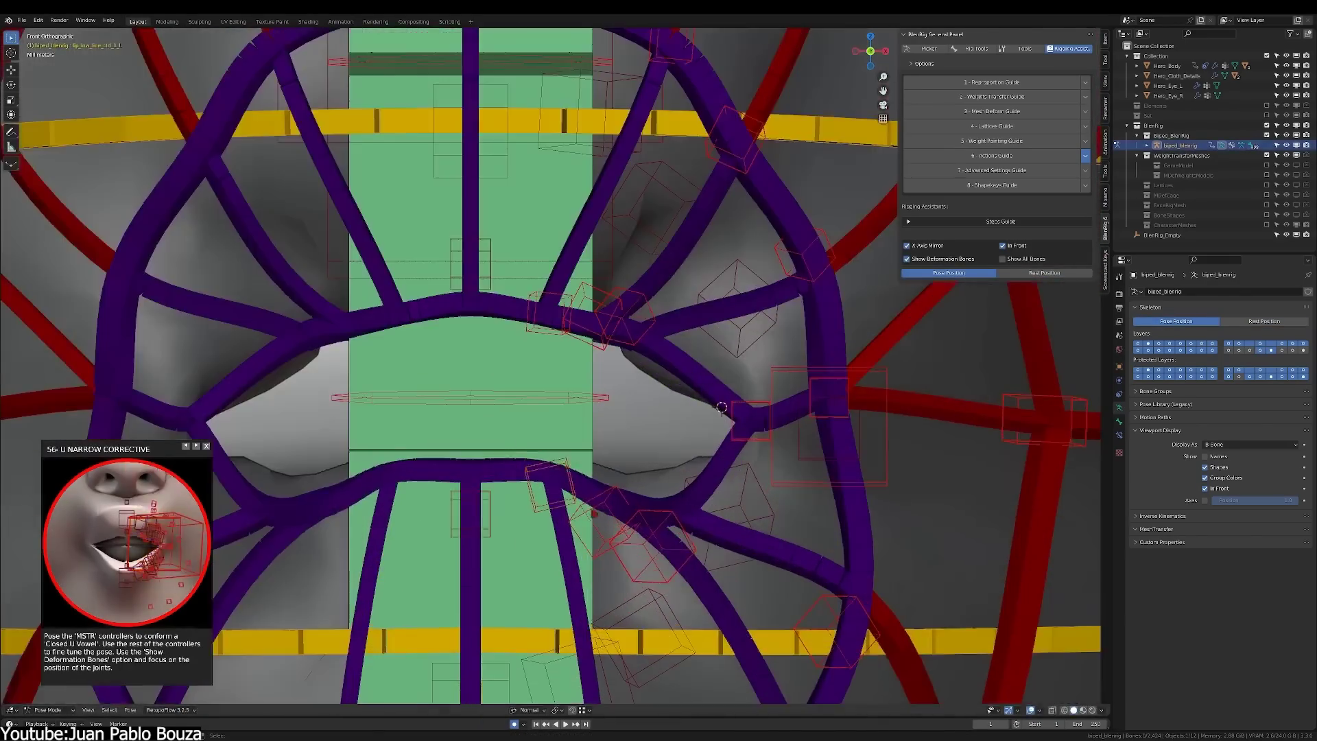
key(KP_3)
middle_drag(594, 406, 549, 384)
scroll(511, 349, up, 3)
click(511, 348)
key(g)
key(Escape)
scroll(545, 485, down, 3)
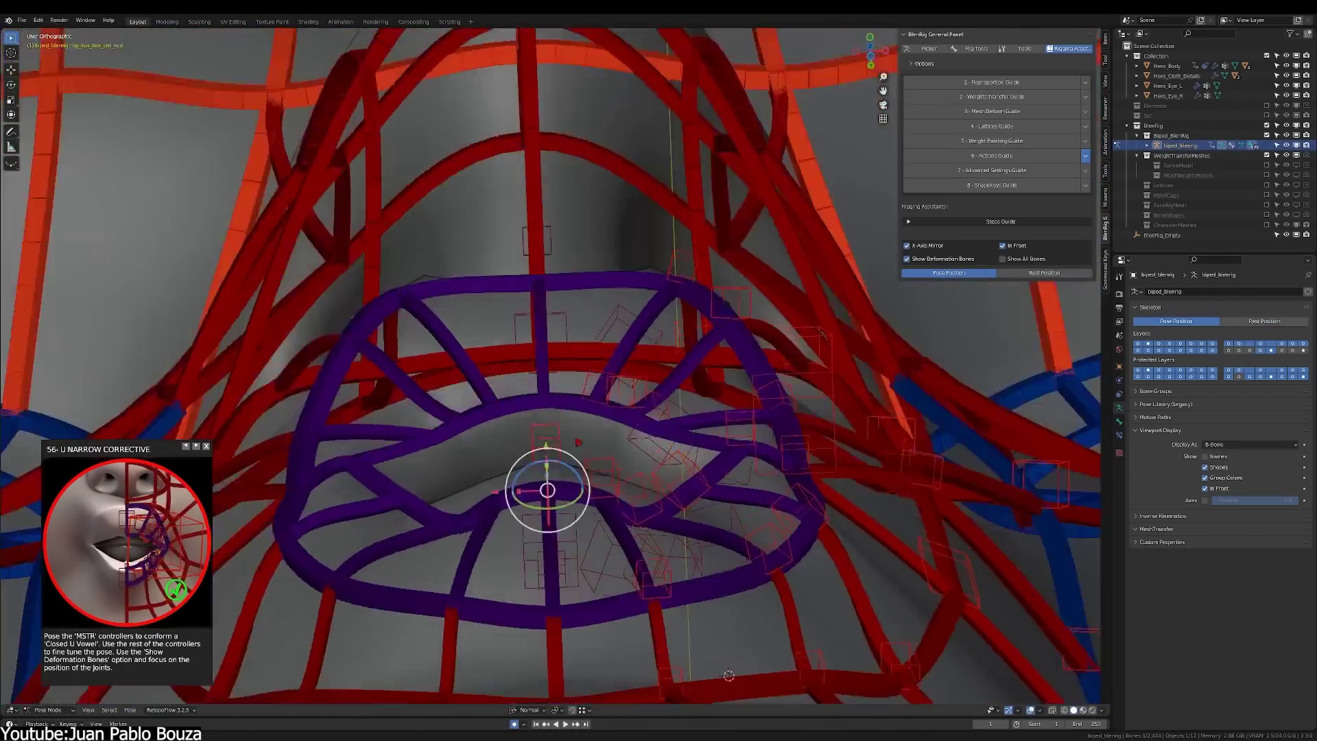
Step: Move the left cheek side controller to fine tune the Mouth Corner Out pose, checking it from the front and side
key(KP_1)
scroll(574, 436, up, 4)
click(647, 306)
key(g)
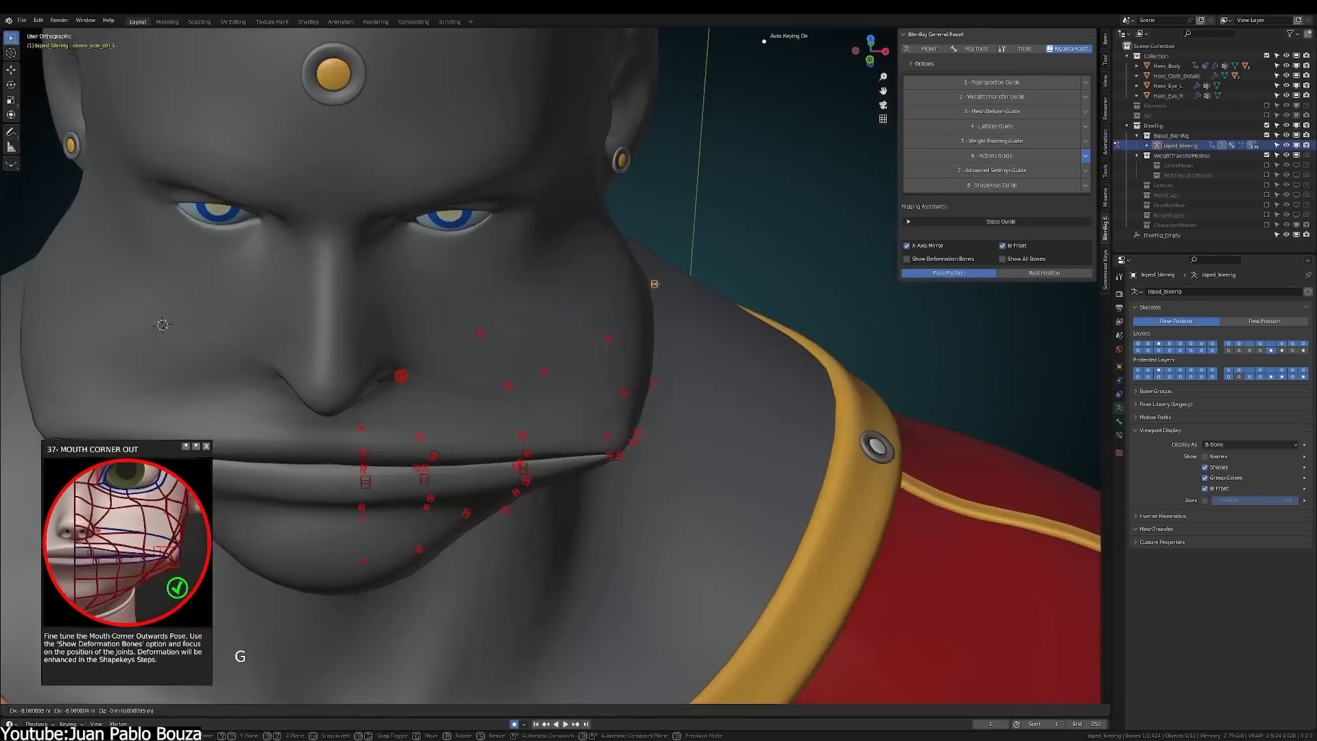
key(KP_3)
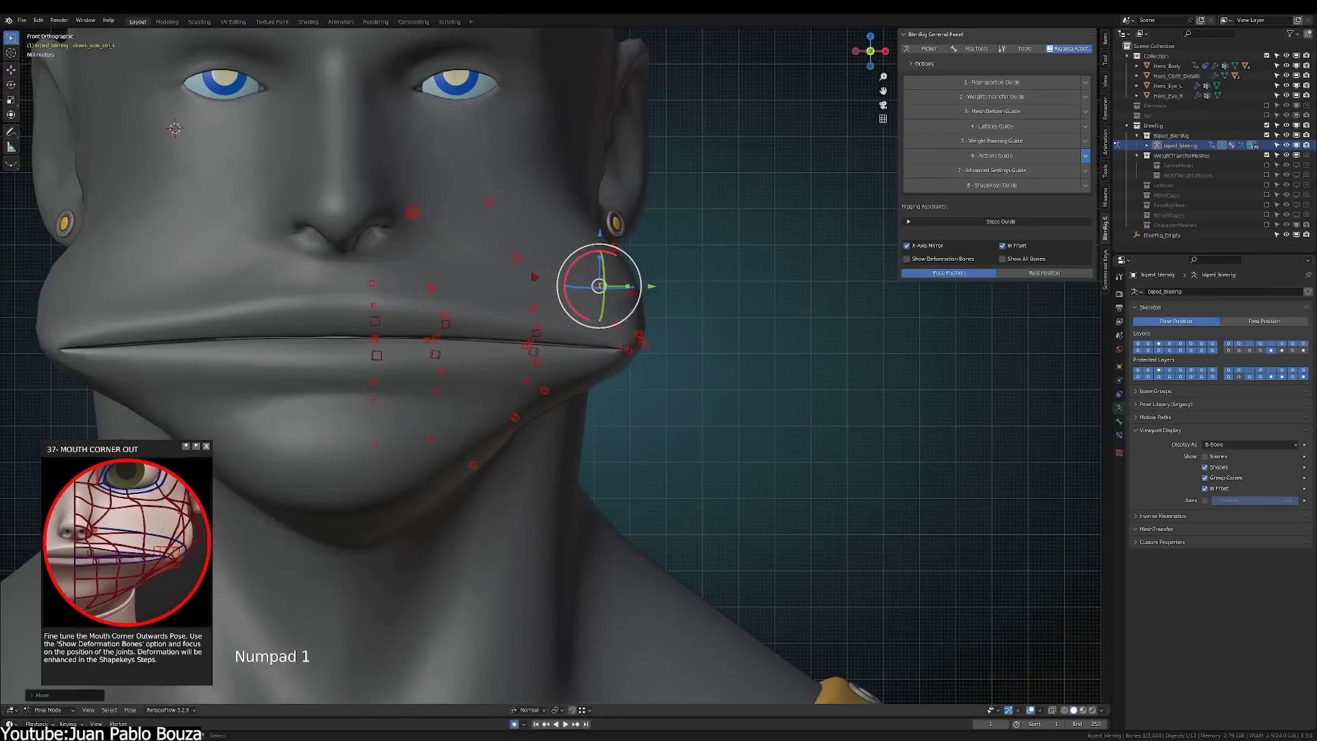
scroll(596, 276, up, 3)
middle_drag(549, 371, 480, 370)
key(KP_1)
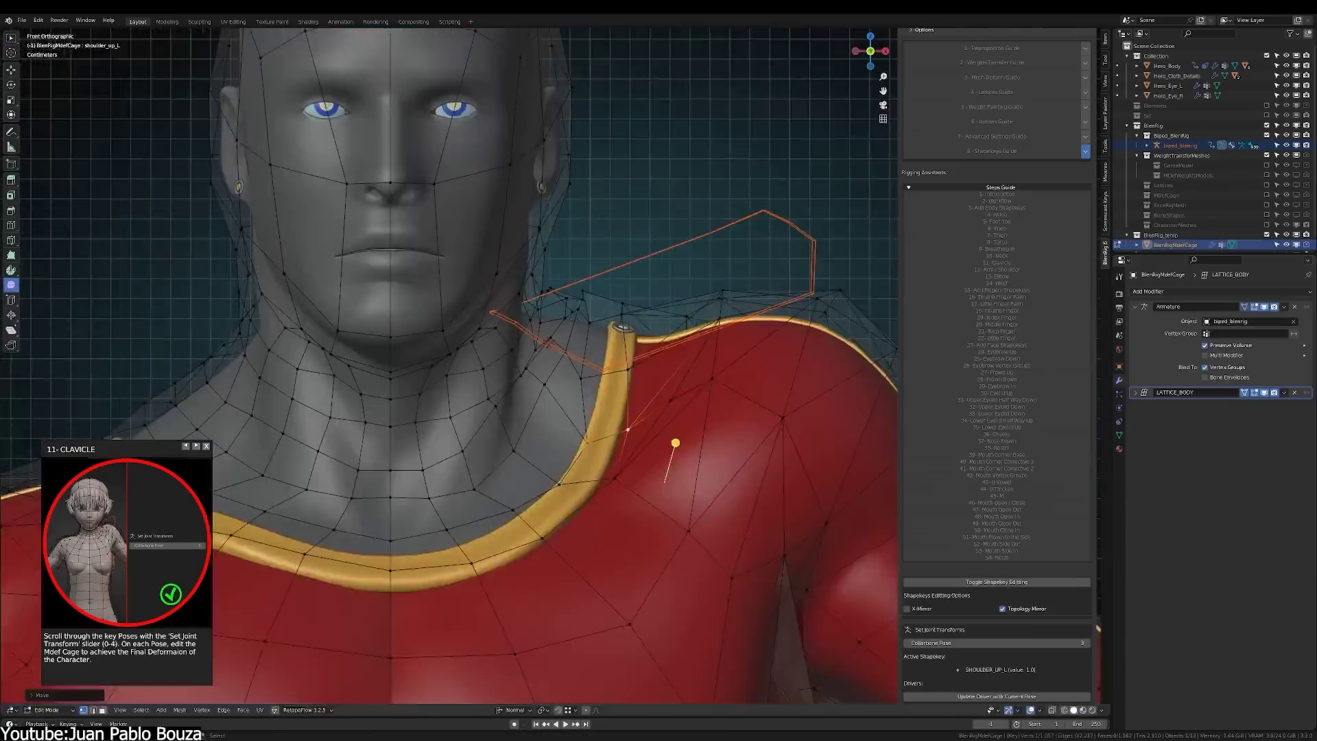
Step: Generate the sculpt mesh for the U Vowel shapekey and pose the finished rig's right hand
scroll(684, 470, up, 6)
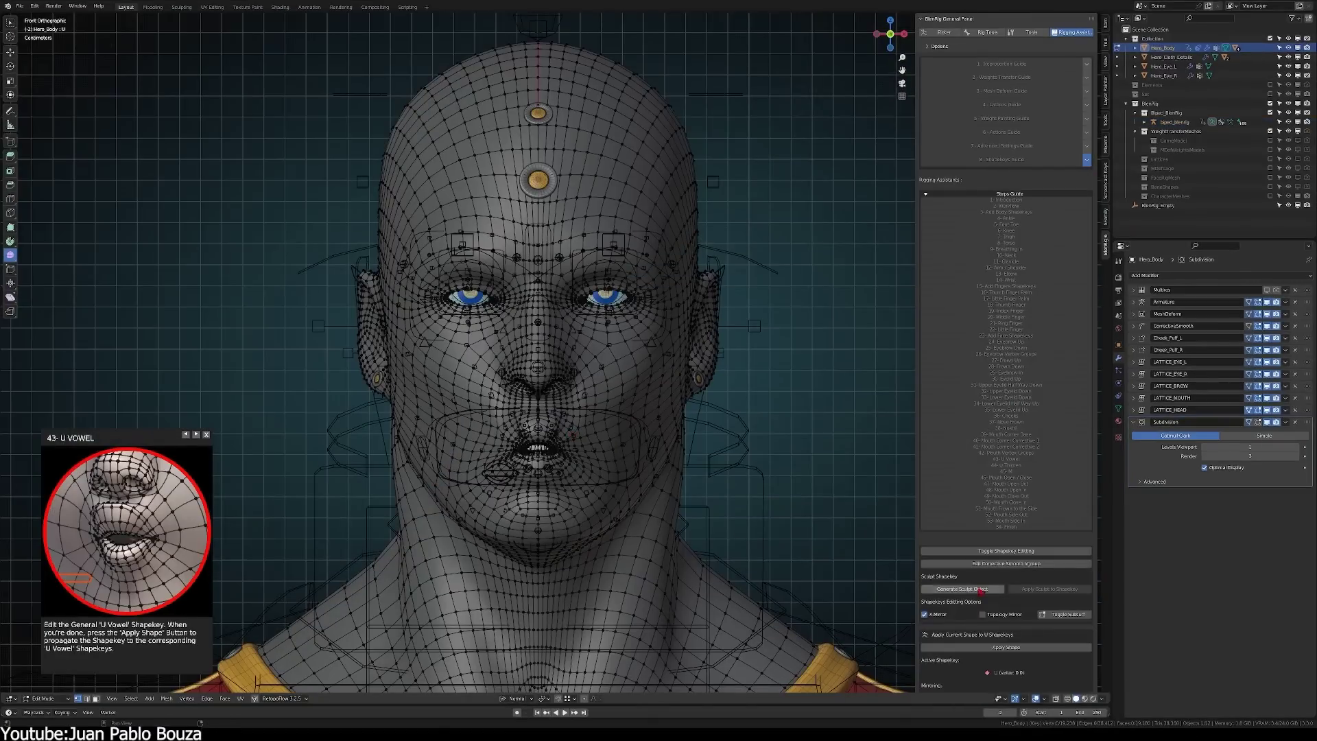
click(981, 589)
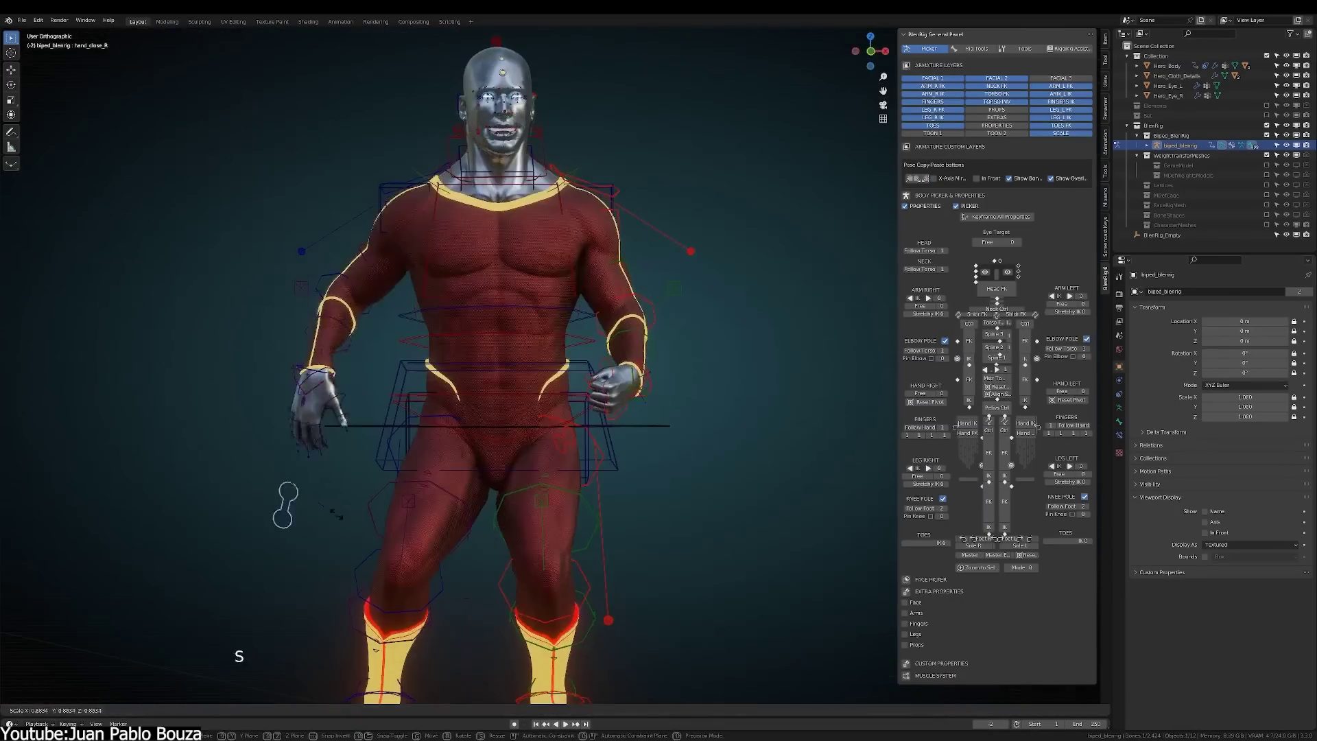
key(g)
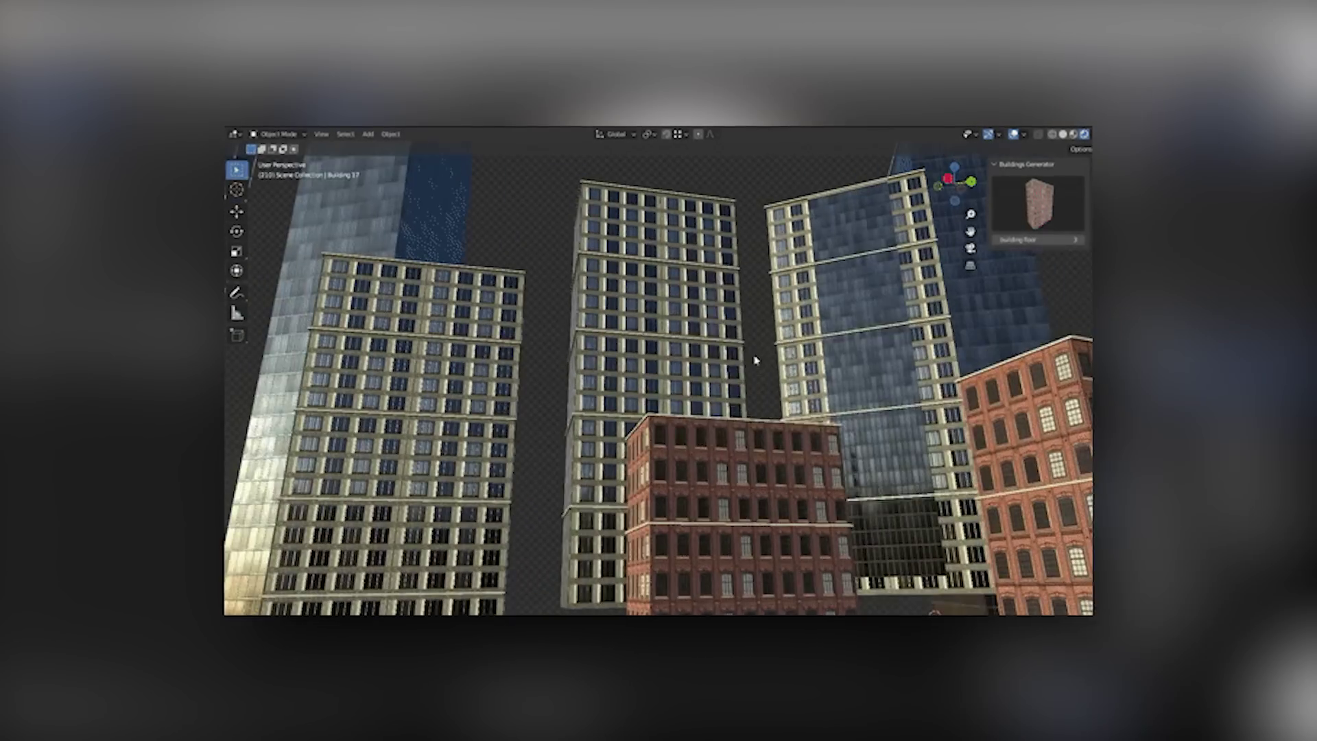
Step: Add a beige multi-storey building with the Buildings Generator and place it behind the existing city blocks
click(1037, 203)
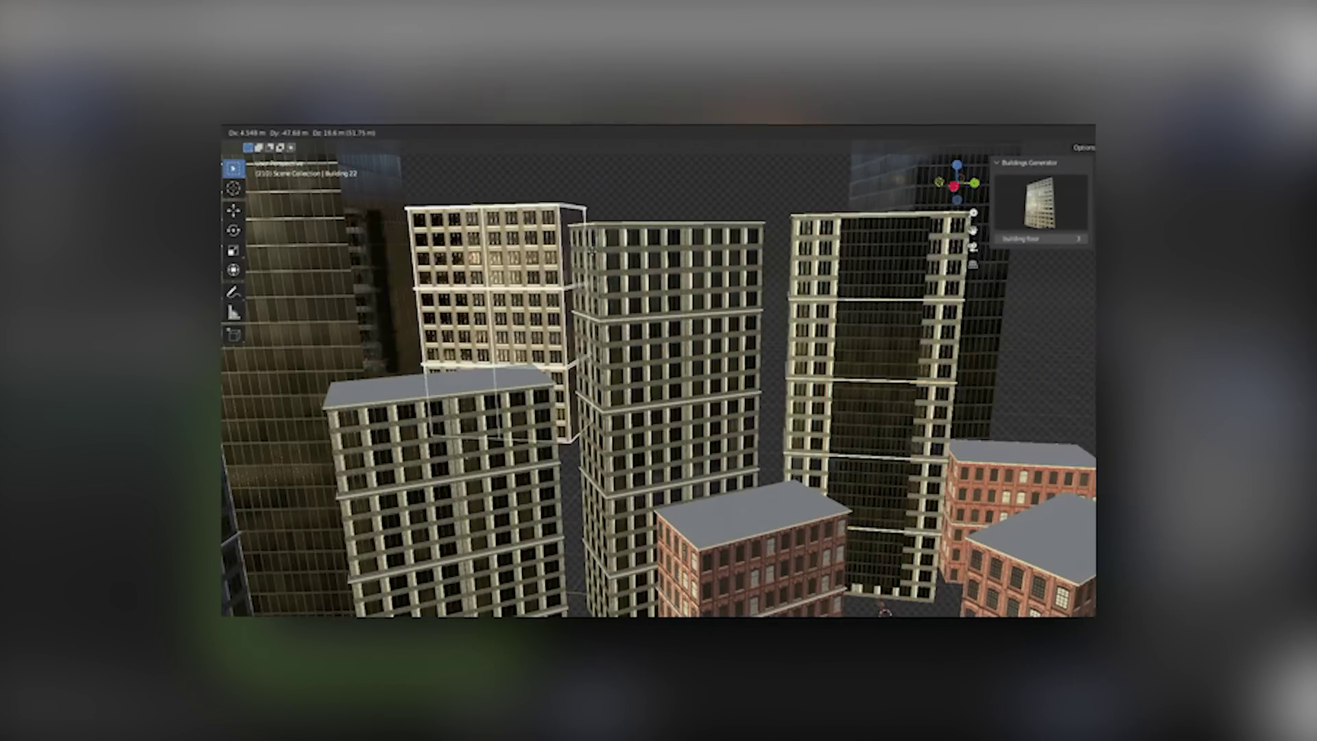
key(Return)
Step: Add a beige building and a blue glass tower from the Buildings Generator's previews to the empty scene
click(1041, 201)
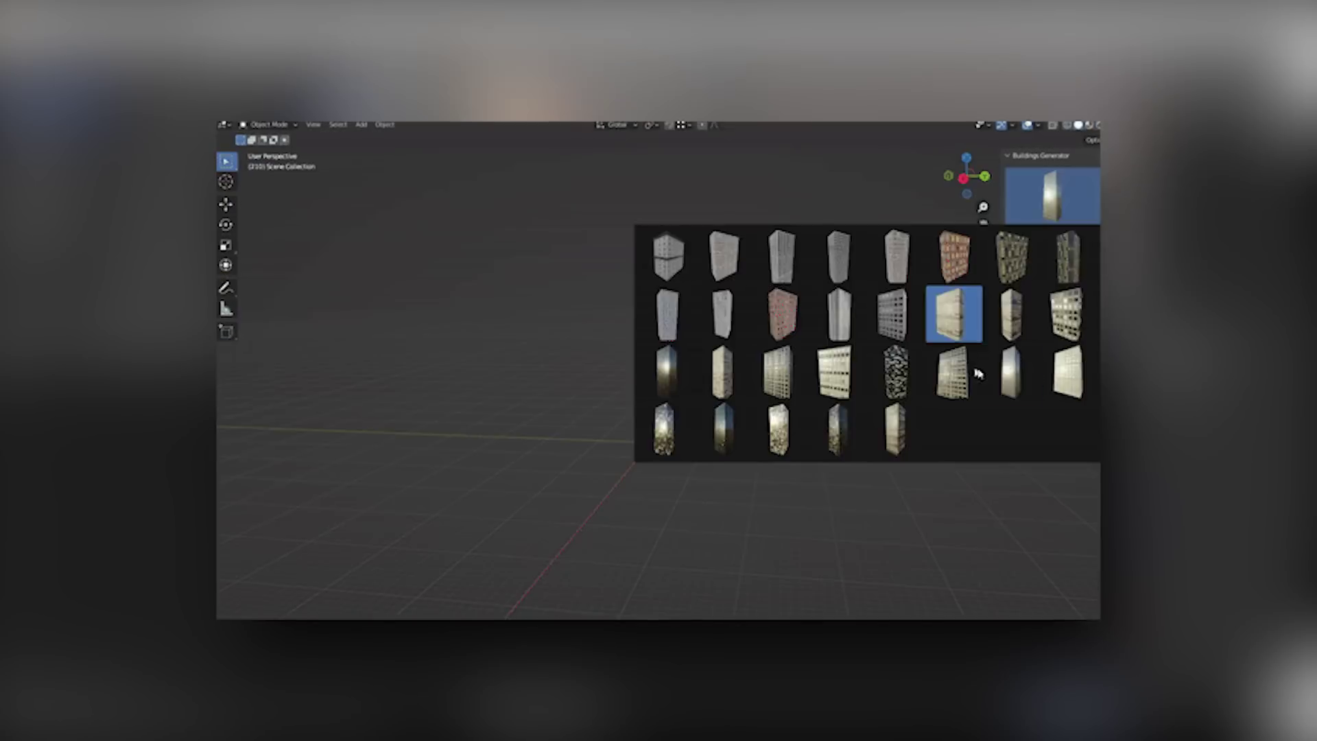
click(956, 314)
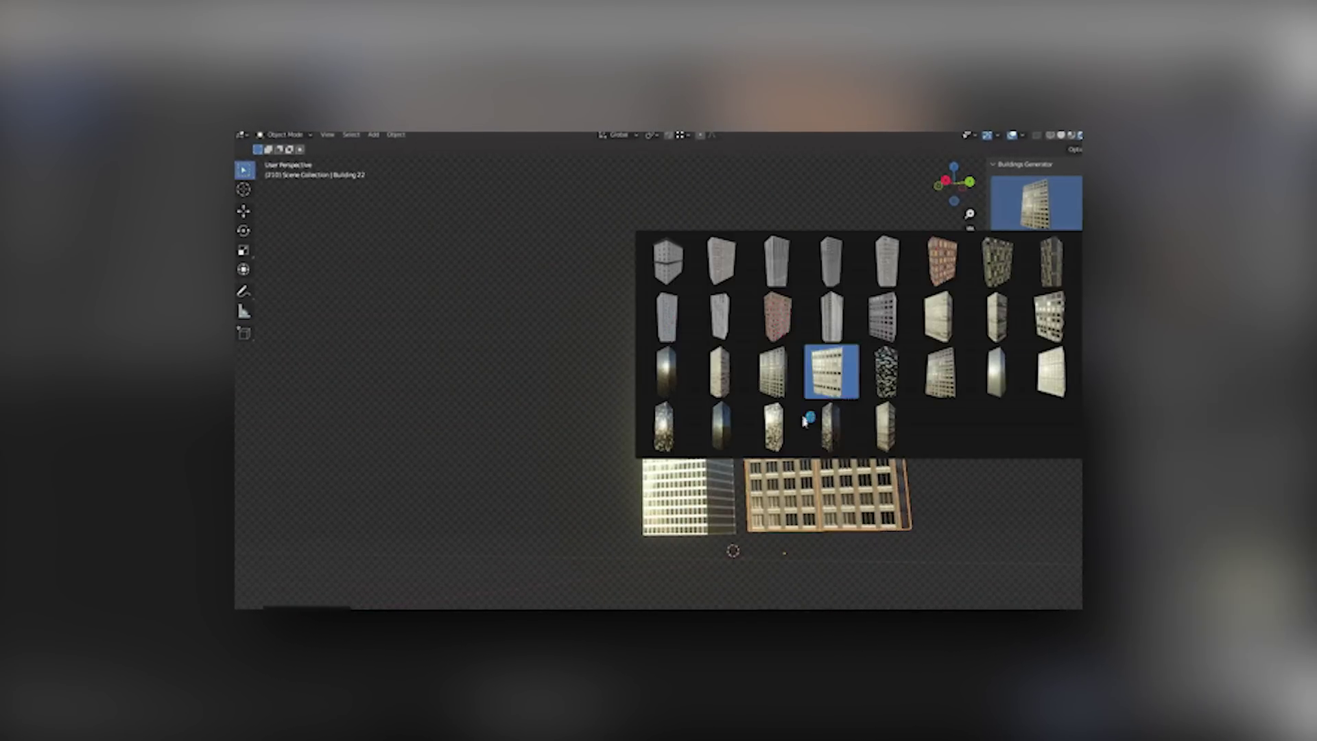
click(717, 426)
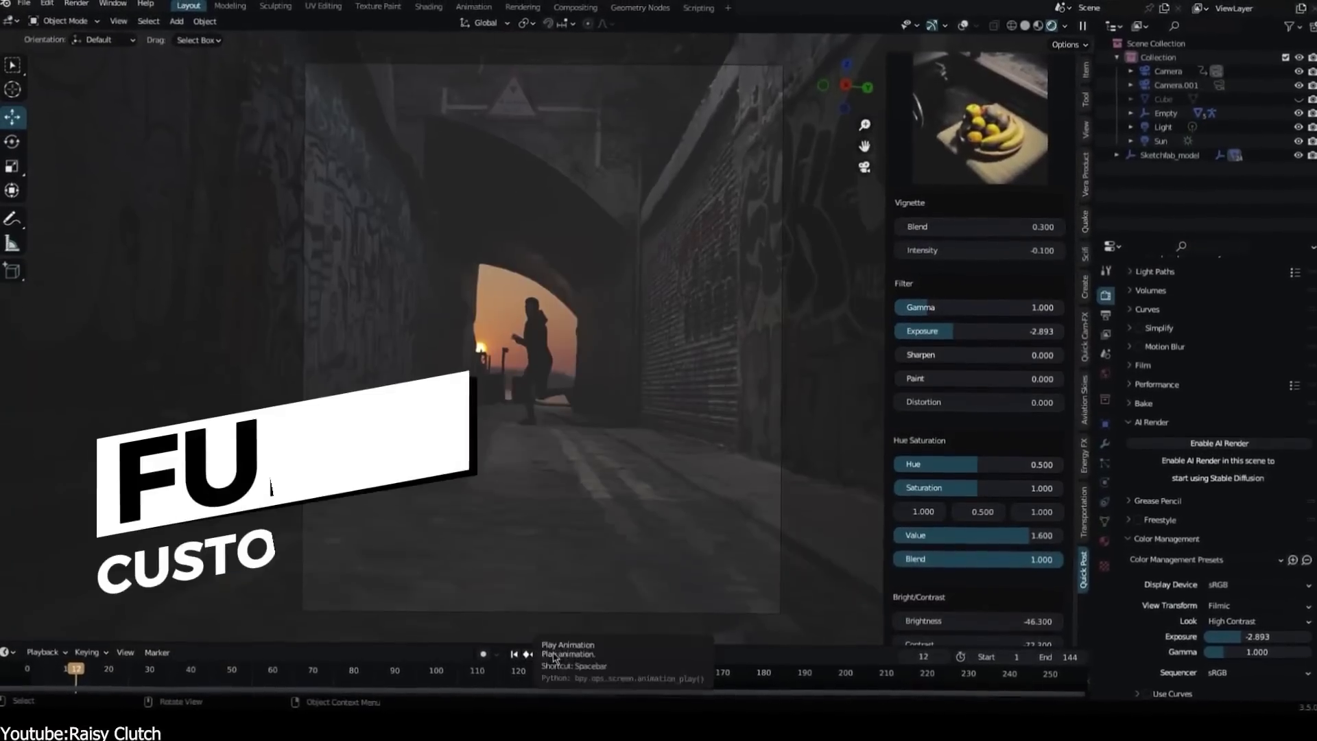
Step: Examine the Quick Post FX filter, hue saturation, brightness/contrast and color balance settings for the alley scene
scroll(994, 412, down, 10)
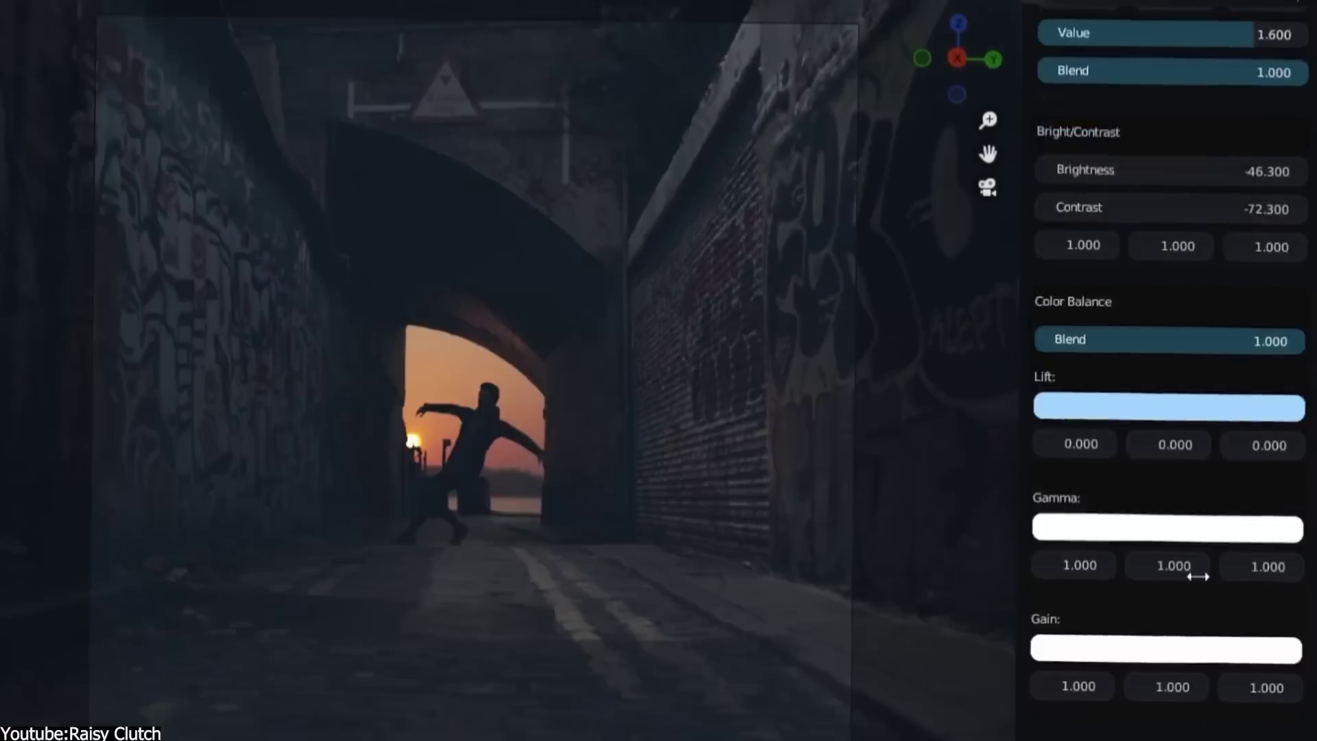
scroll(1166, 370, up, 10)
scroll(1166, 371, down, 4)
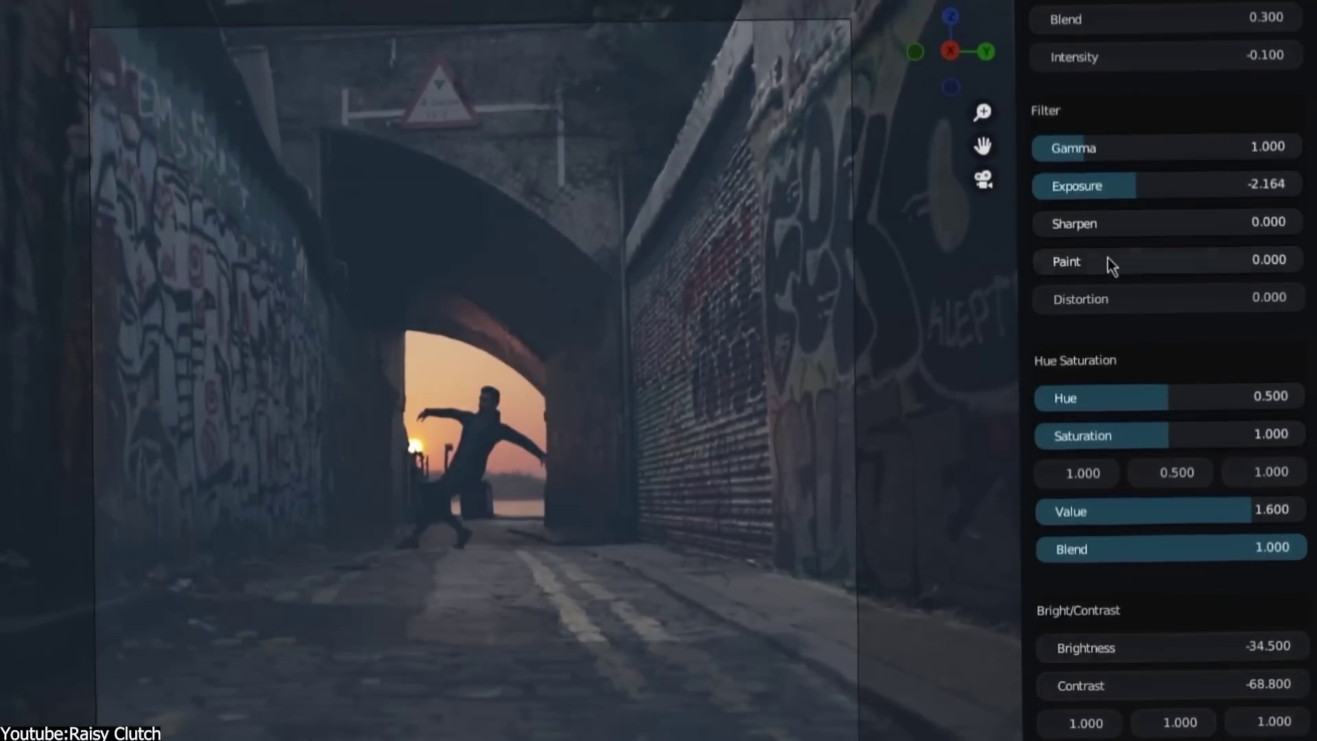
scroll(1167, 371, down, 8)
scroll(1167, 371, up, 12)
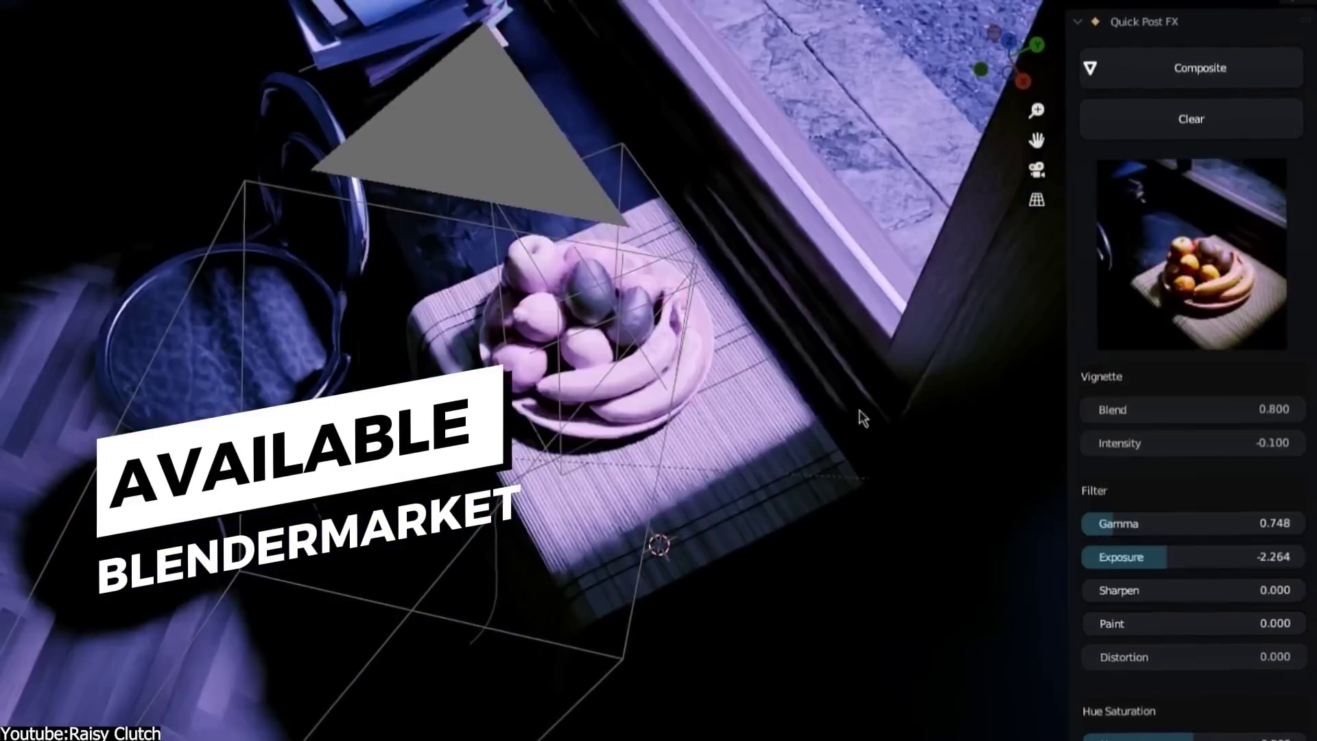
Step: View the fruit bowl scene through the camera and look over its Quick Post FX settings
scroll(1167, 371, down, 8)
key(KP_0)
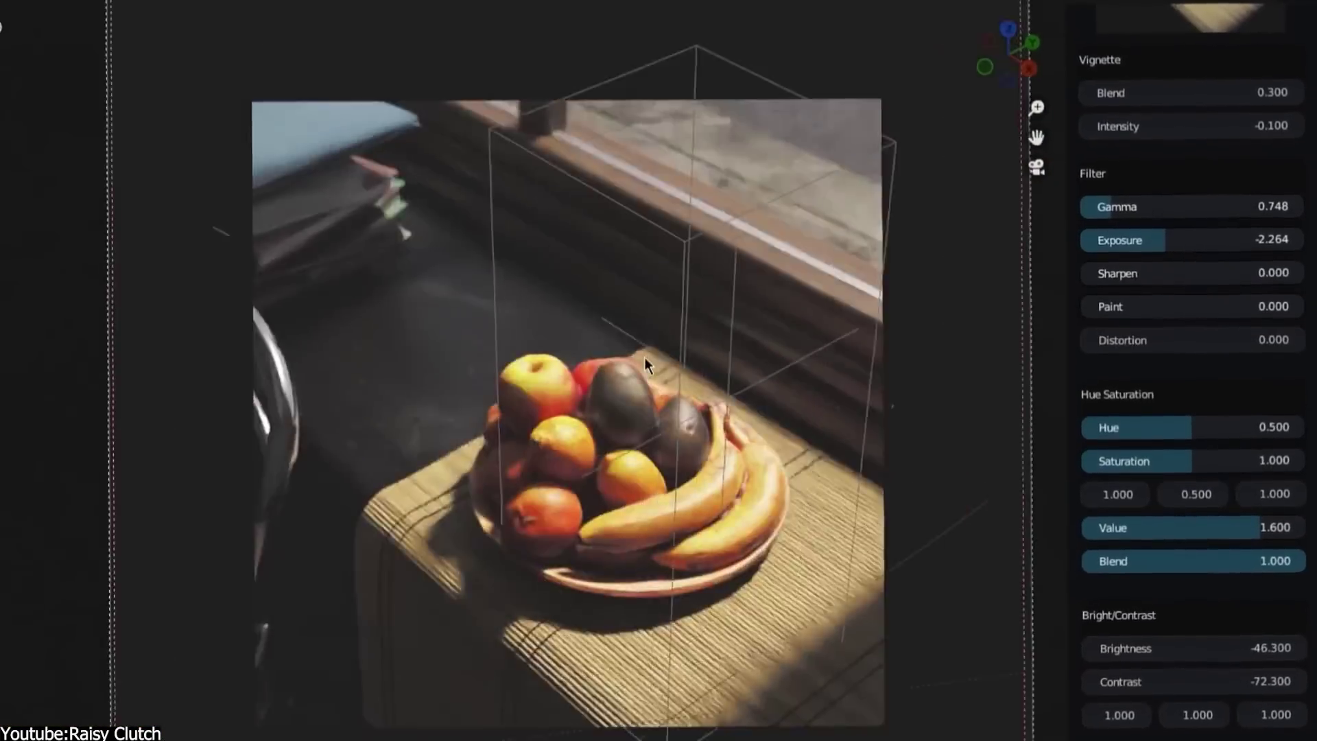
scroll(645, 356, up, 3)
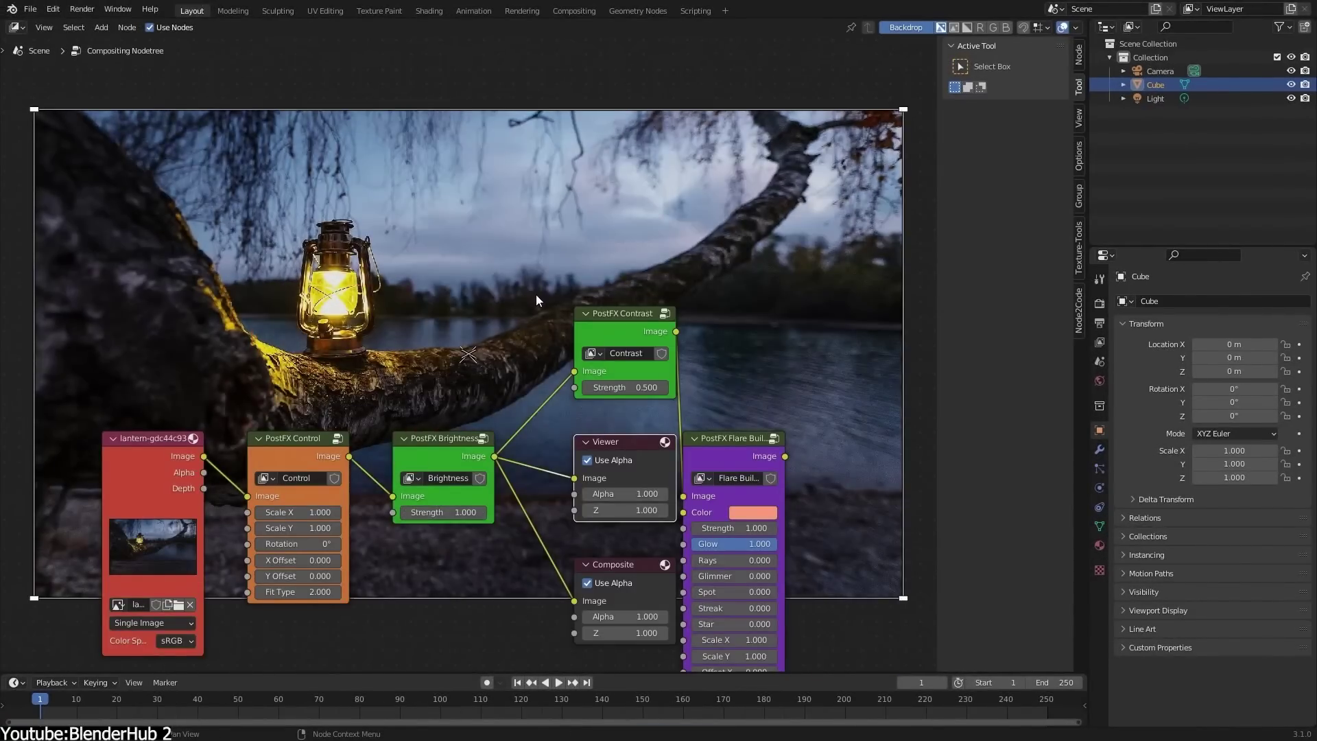
Step: Add a Bright/Contrast node above the PostFX Brightness node for comparison
key(shift+a)
key(shift+a)
click(571, 313)
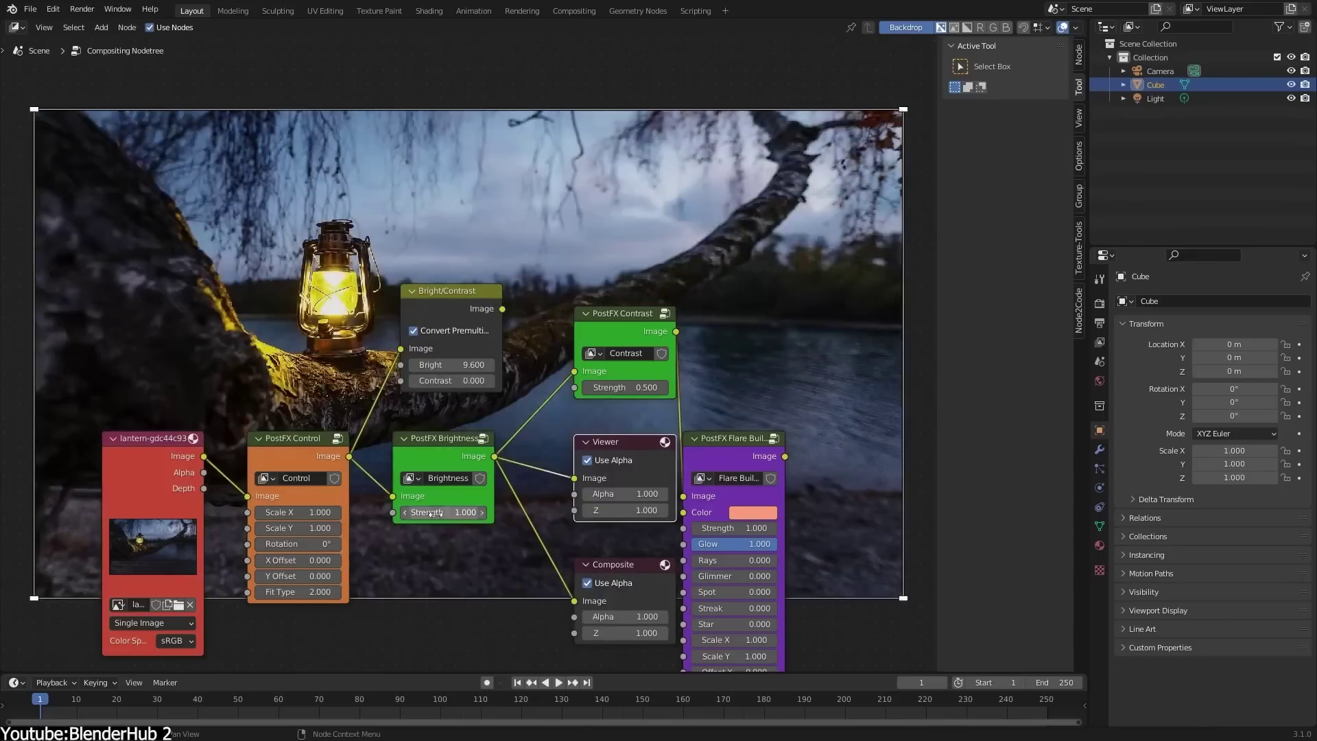
Step: Set the Strength of the PostFX Brightness node to -1
key(BackSpace)
text(-1)
key(Return)
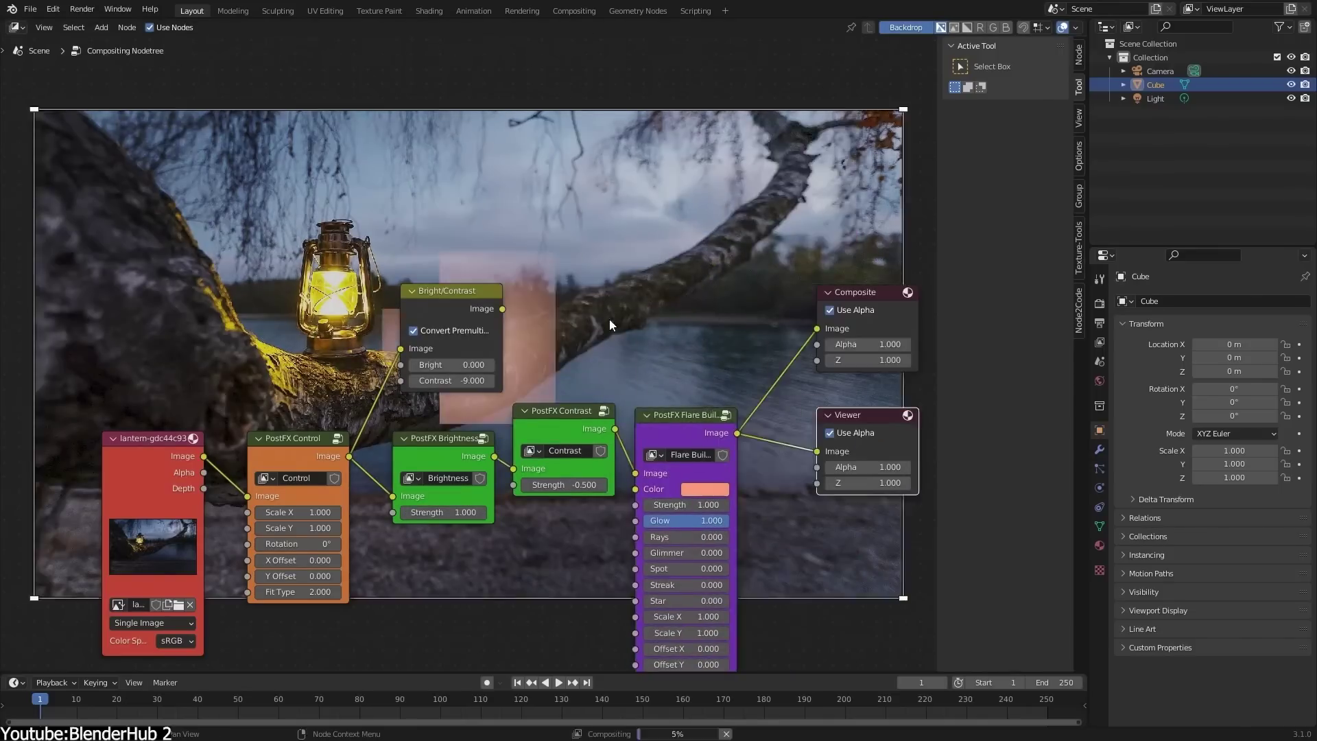
Step: Delete the Bright/Contrast node from the compositing node tree
click(451, 340)
key(x)
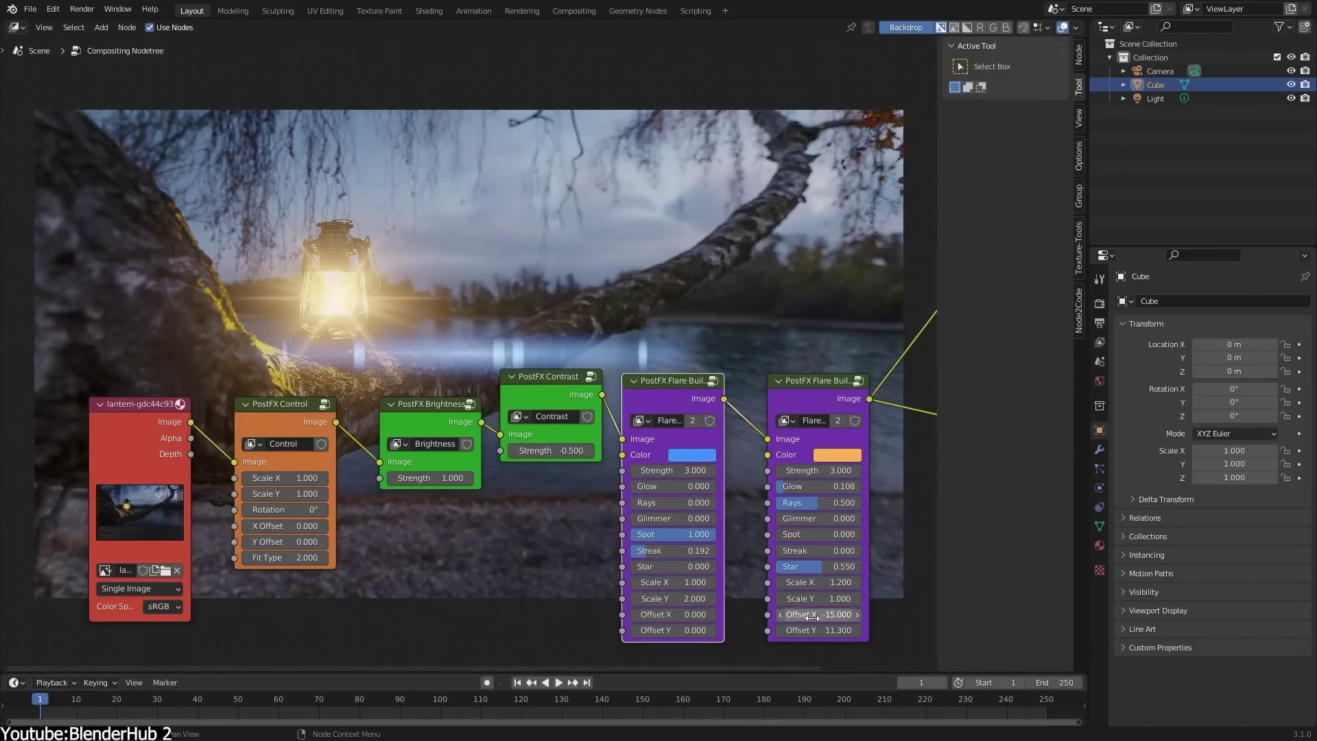
Step: Match the blue flare node's Offset Y to the orange flare's 11.3 and add a PostFX Symmetry node after the flares
double_click(809, 630)
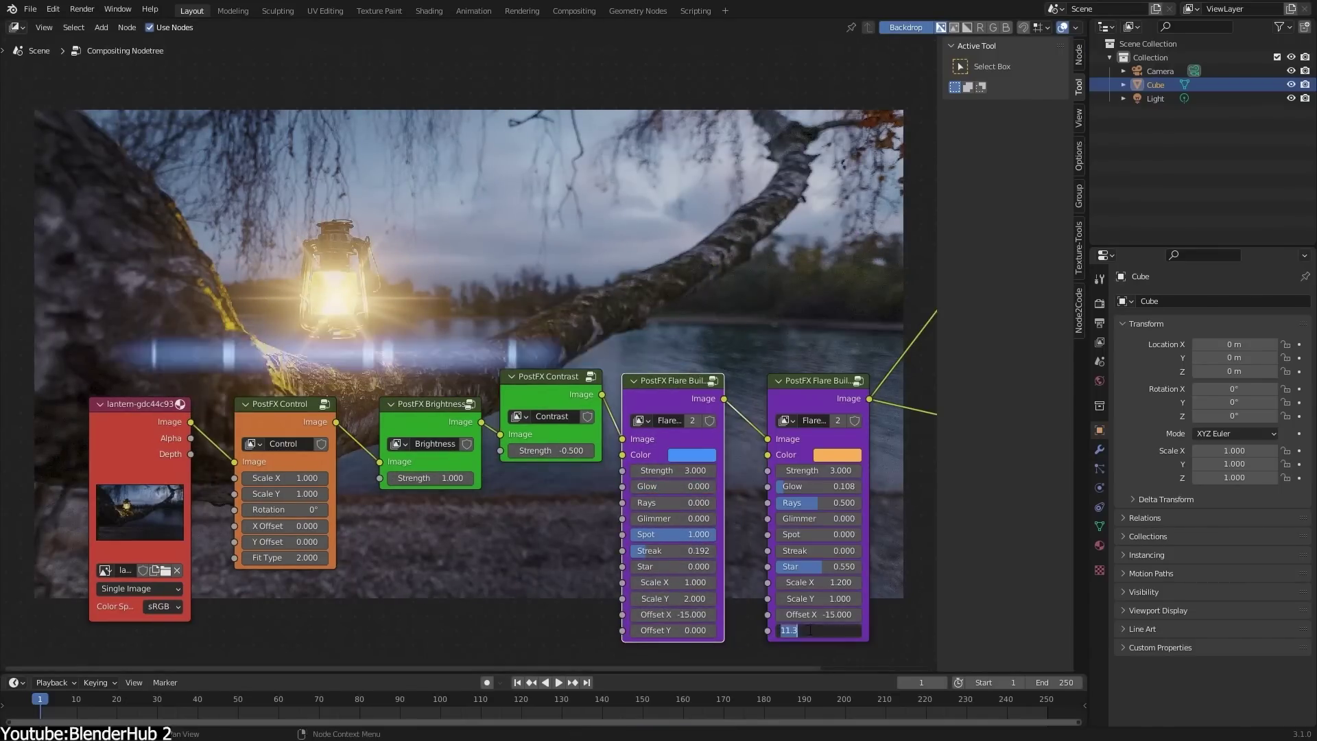
key(Return)
key(shift+a)
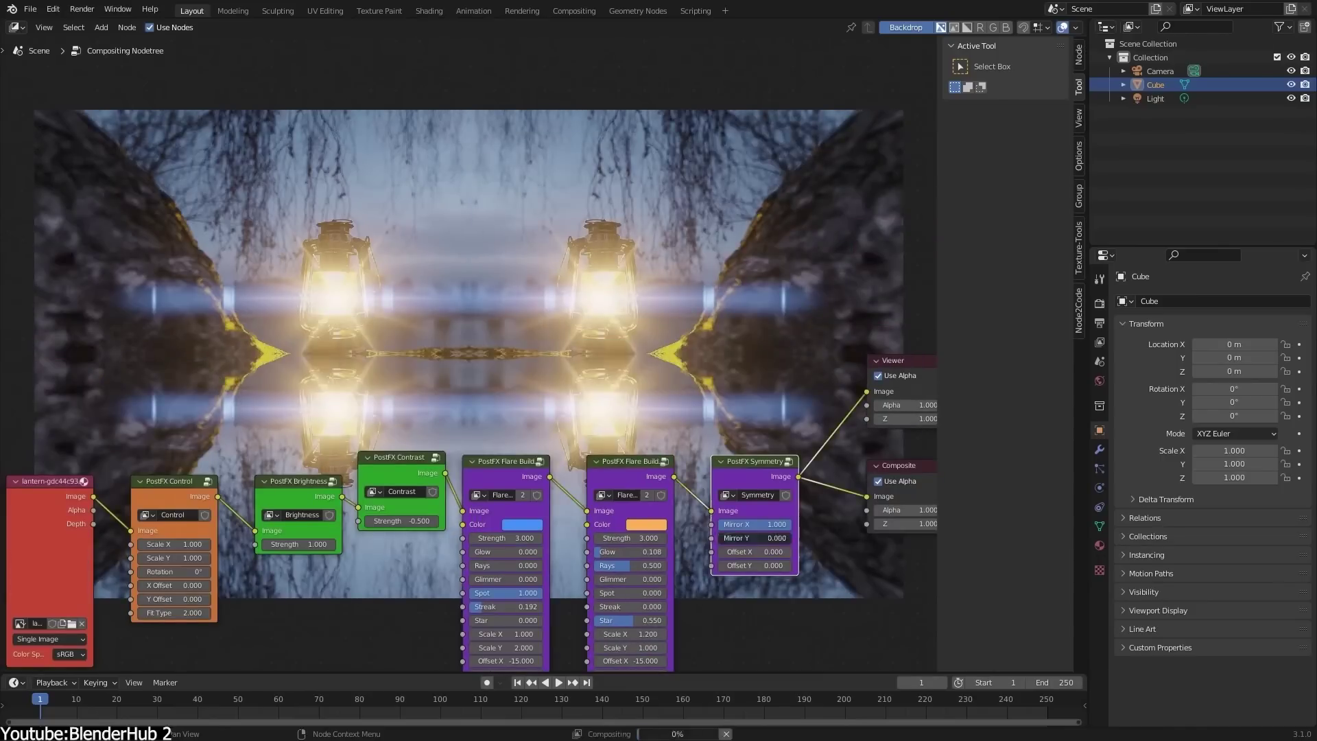
Step: Turn off Auto Insertion in the Post FX options of the compositor
middle_drag(505, 305, 540, 472)
click(1080, 156)
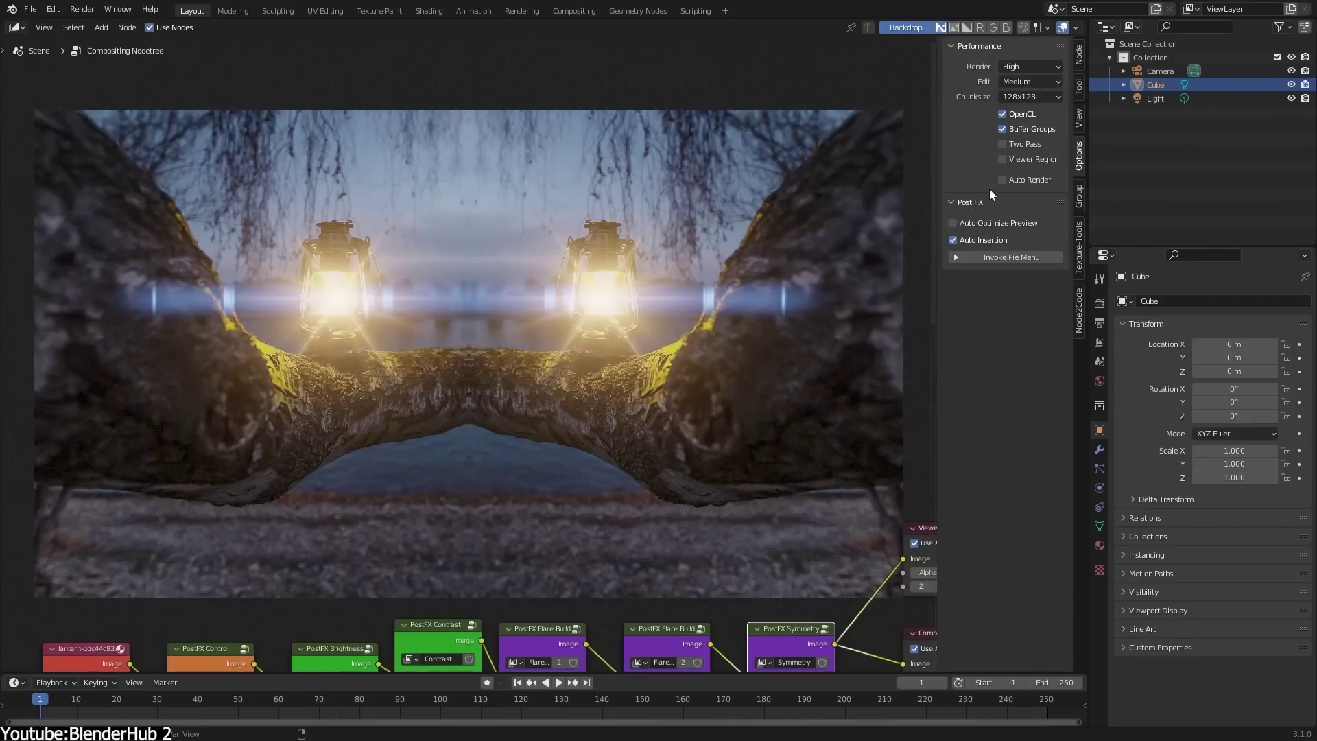
click(953, 239)
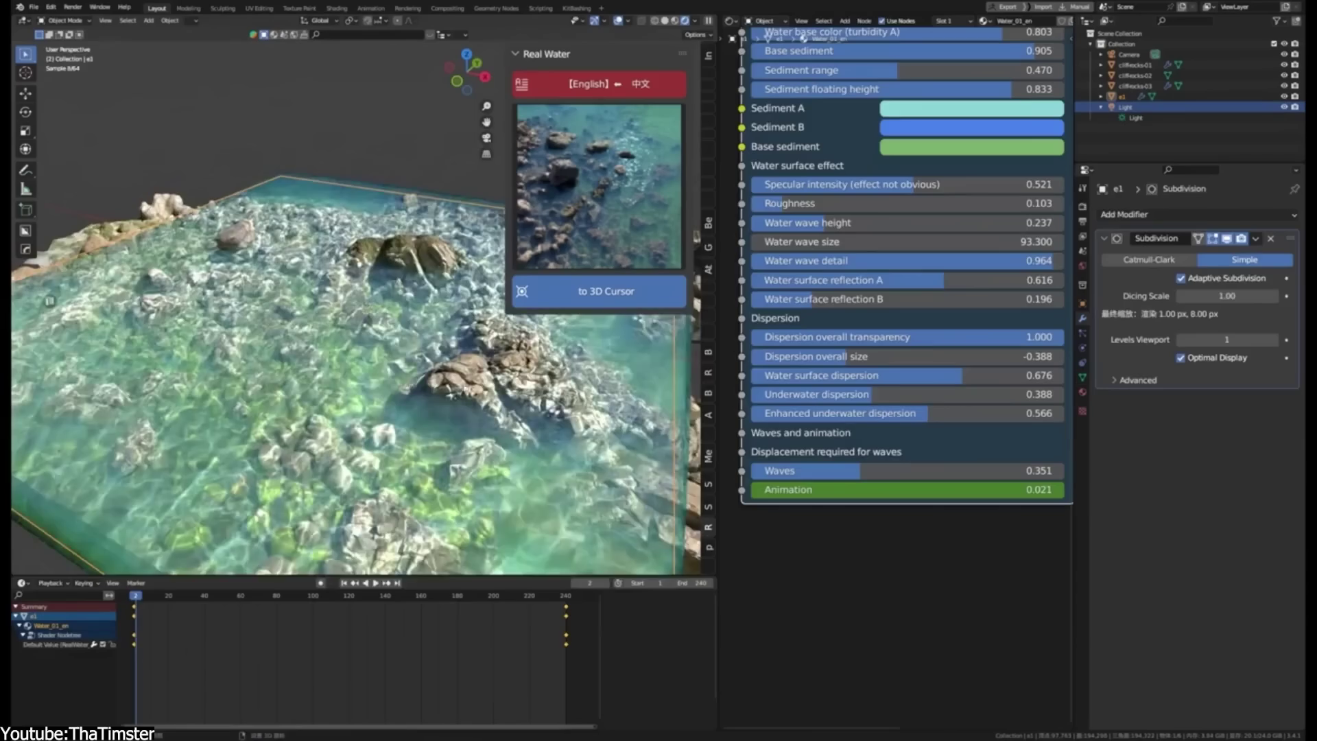
Step: Set the Real Water material's Water wave size to 350 and view the water surface from a low angle
drag(906, 242, 975, 241)
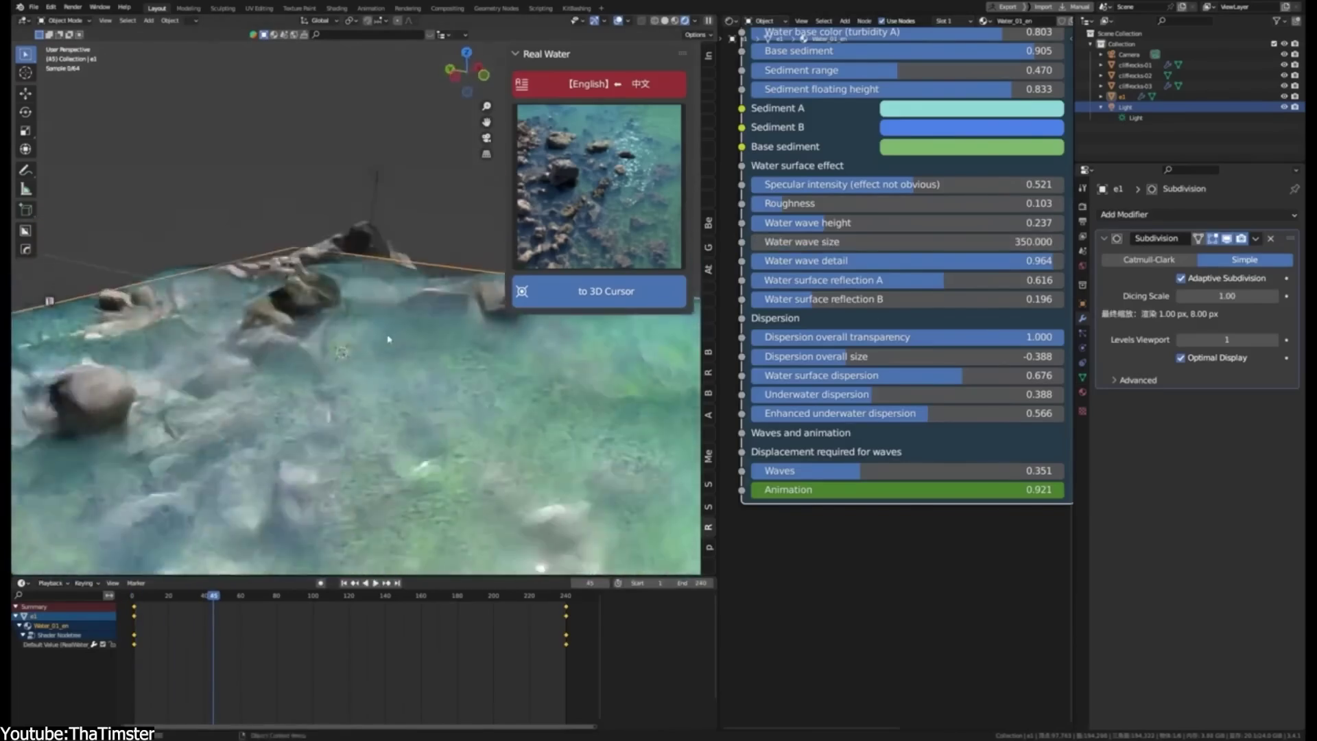
key(n)
middle_drag(388, 339, 403, 307)
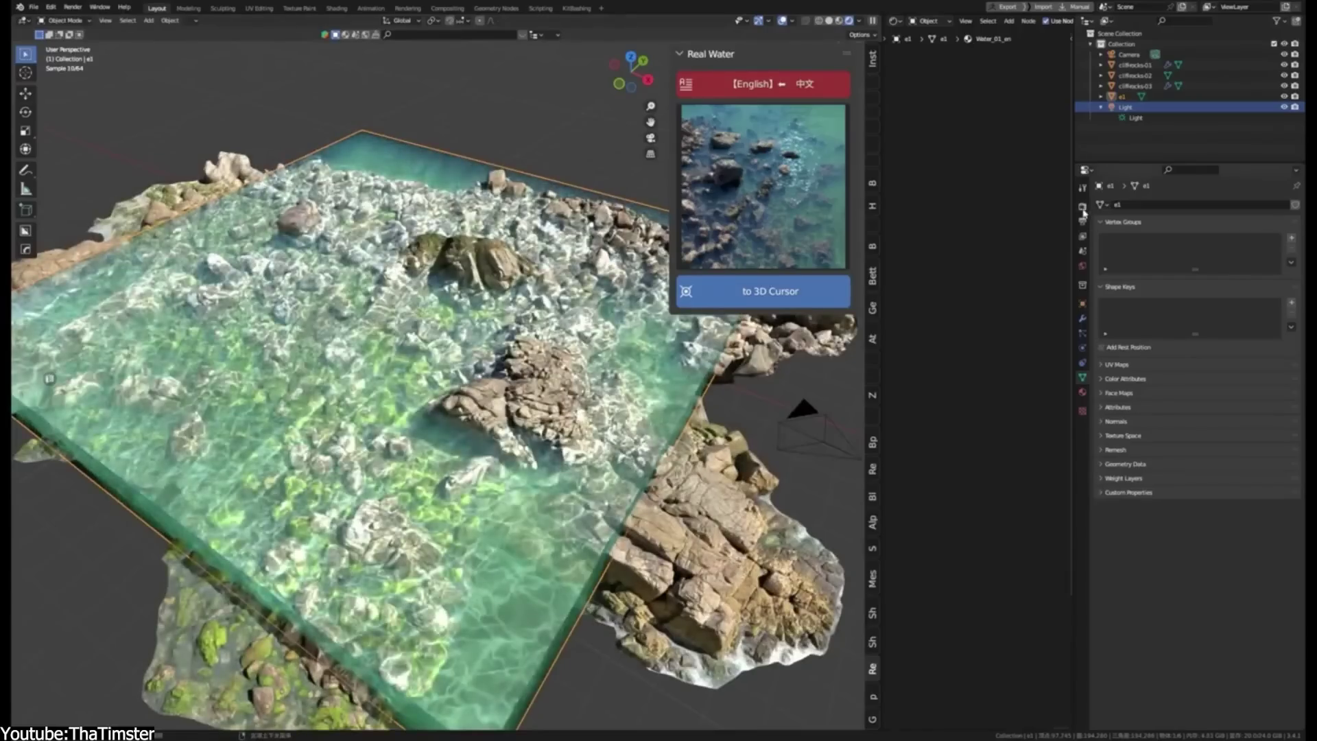
Step: Switch the render feature set to Experimental to make adaptive subdivision available
click(1202, 218)
click(1199, 242)
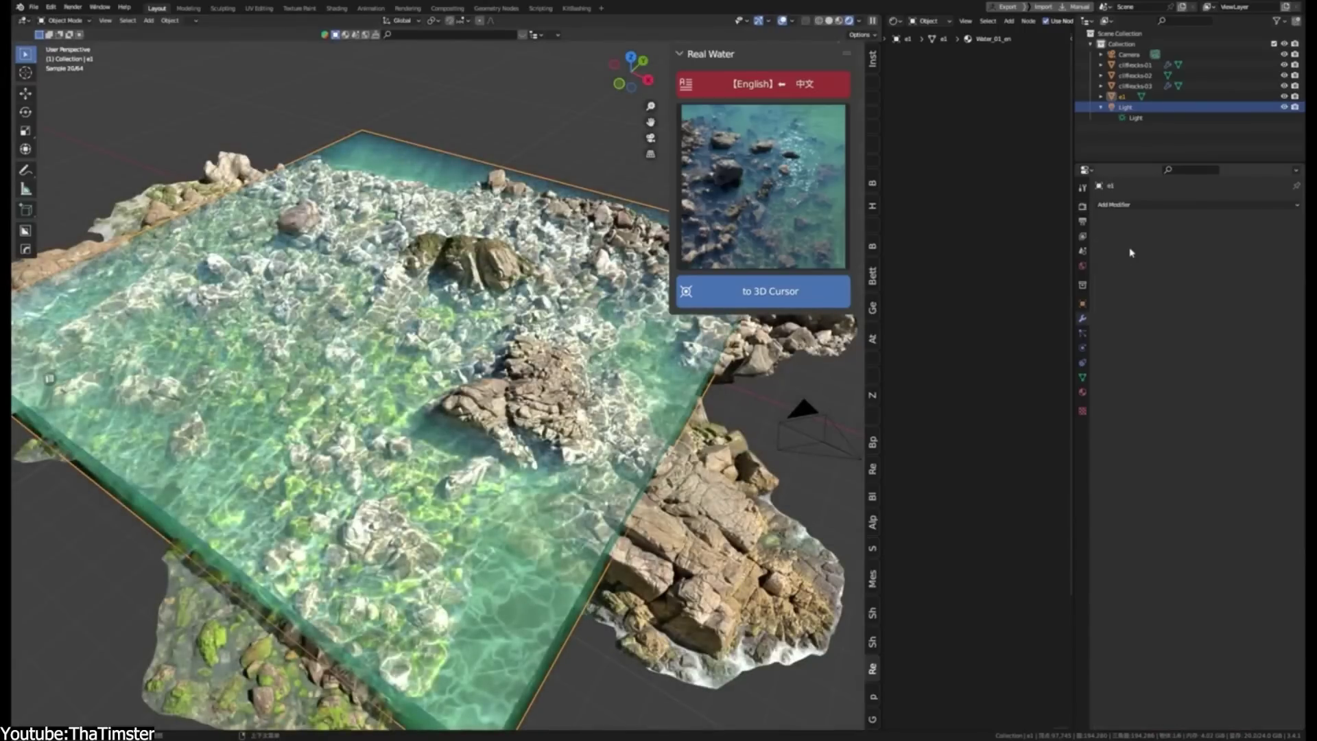
Step: Add a Subdivision Surface modifier to the water object e1, set to Simple with Adaptive Subdivision enabled
click(1133, 215)
click(1133, 211)
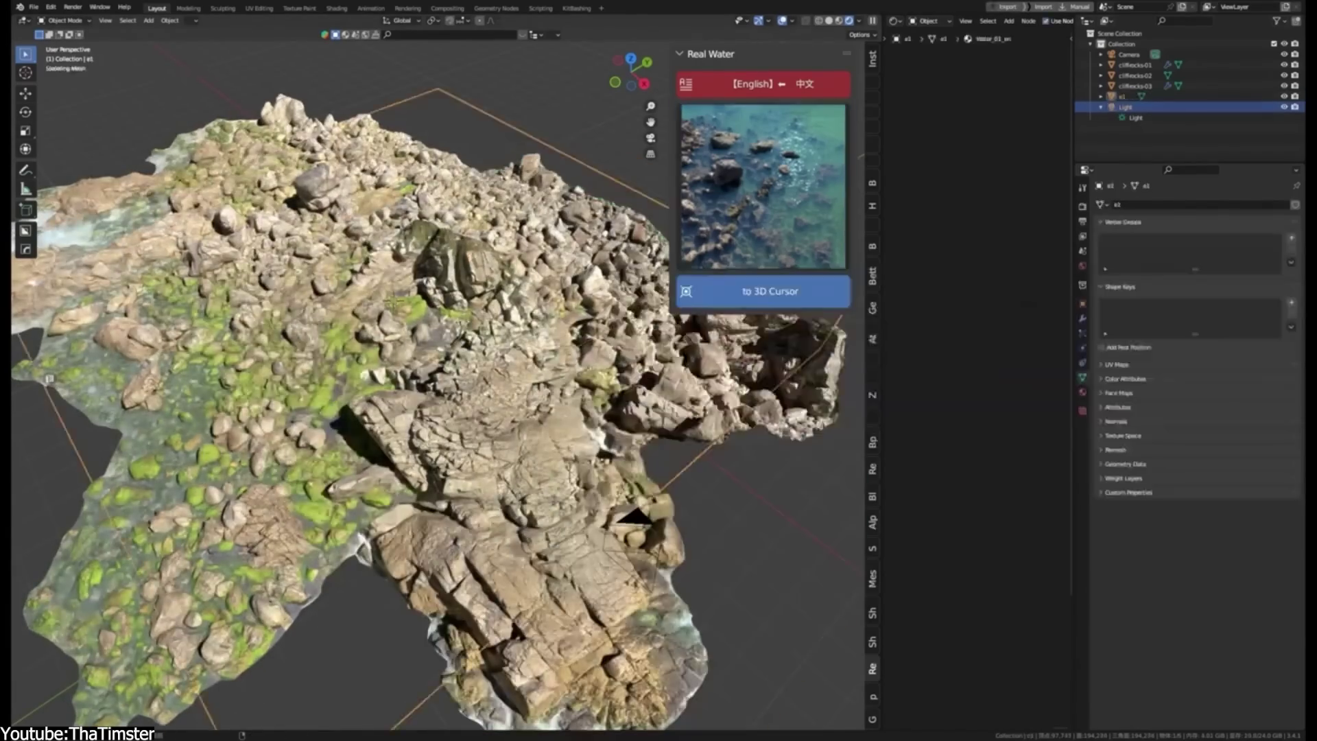
click(1133, 214)
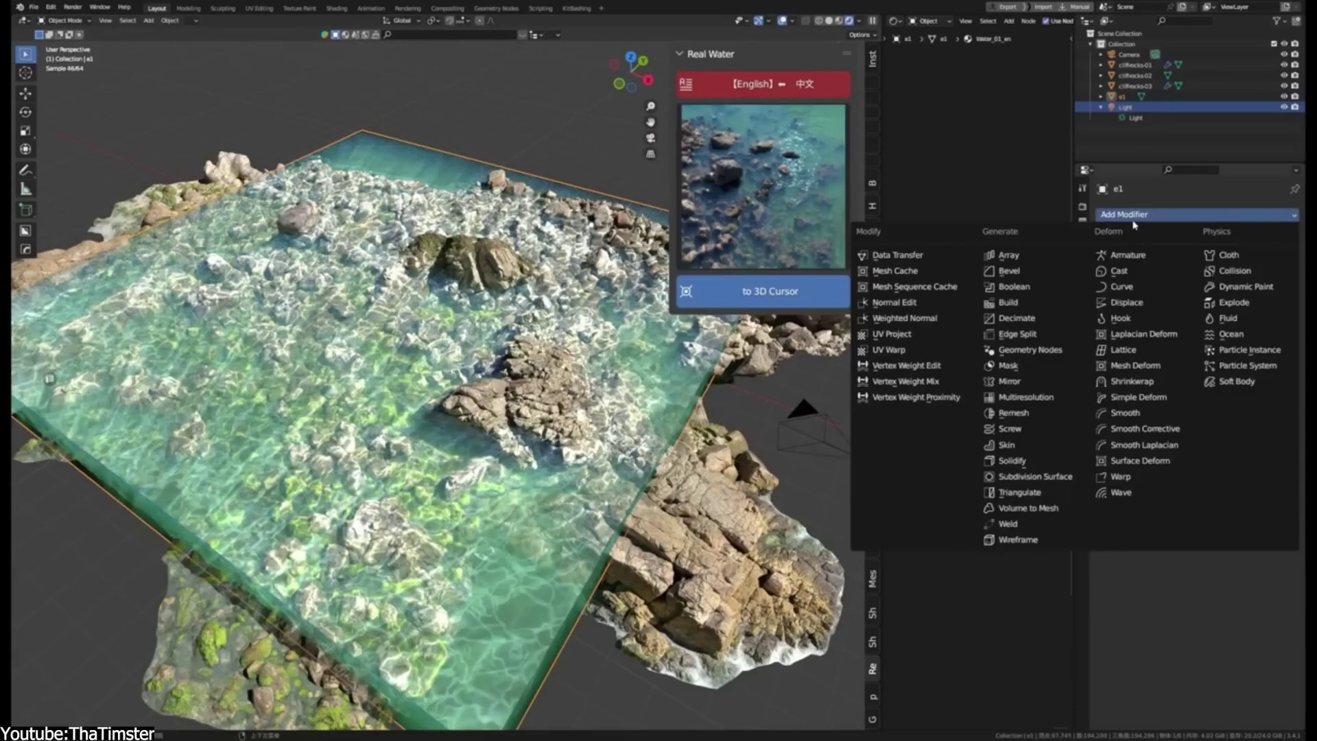
click(1035, 477)
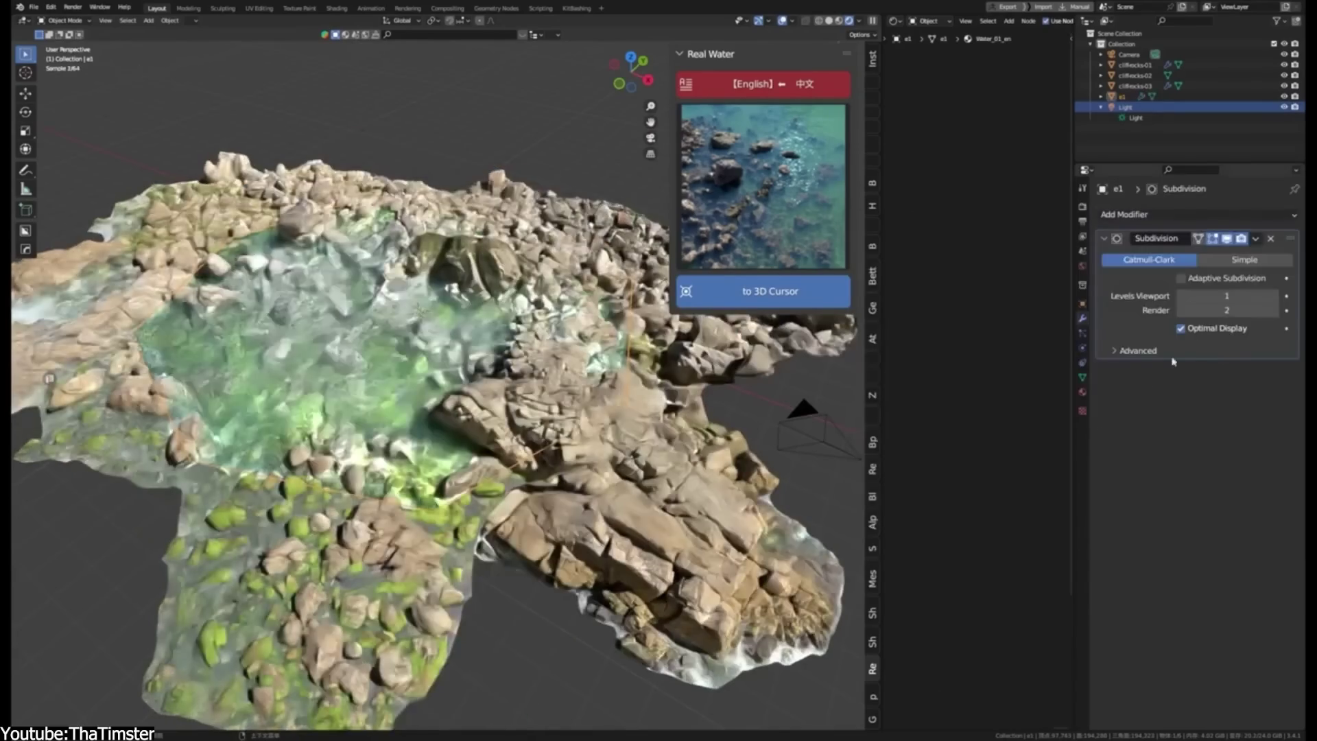
click(1239, 260)
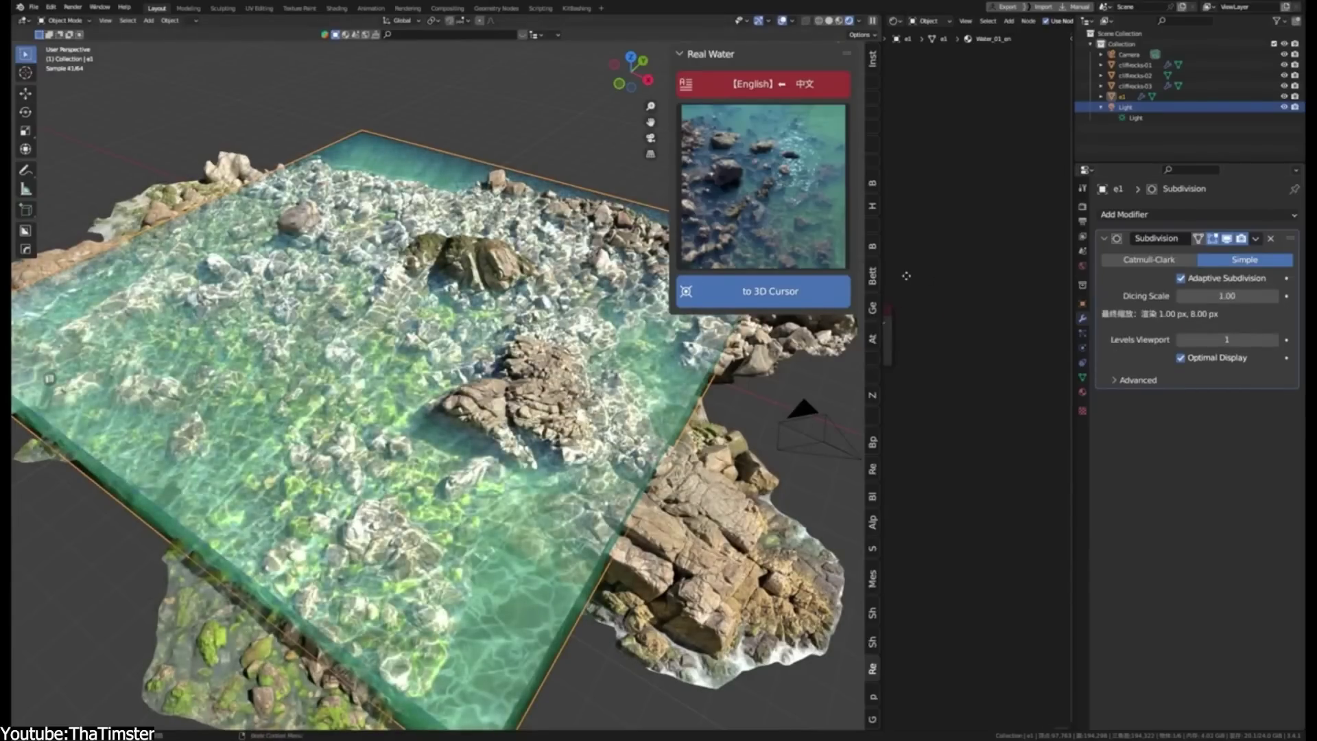
Step: Widen the shader editor and raise the Waves value of the RealWater_1.0_en node to about 0.35
middle_drag(906, 275, 962, 217)
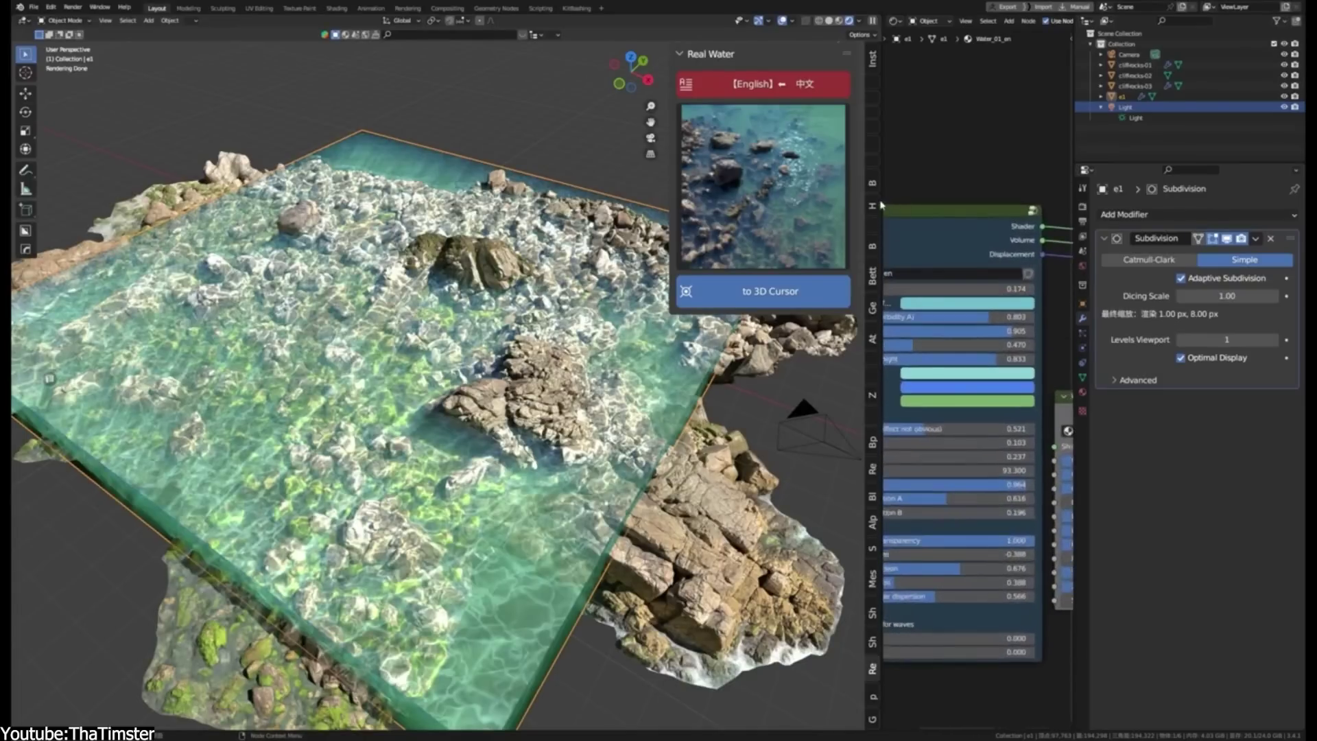
drag(883, 200, 720, 200)
scroll(736, 652, up, 1)
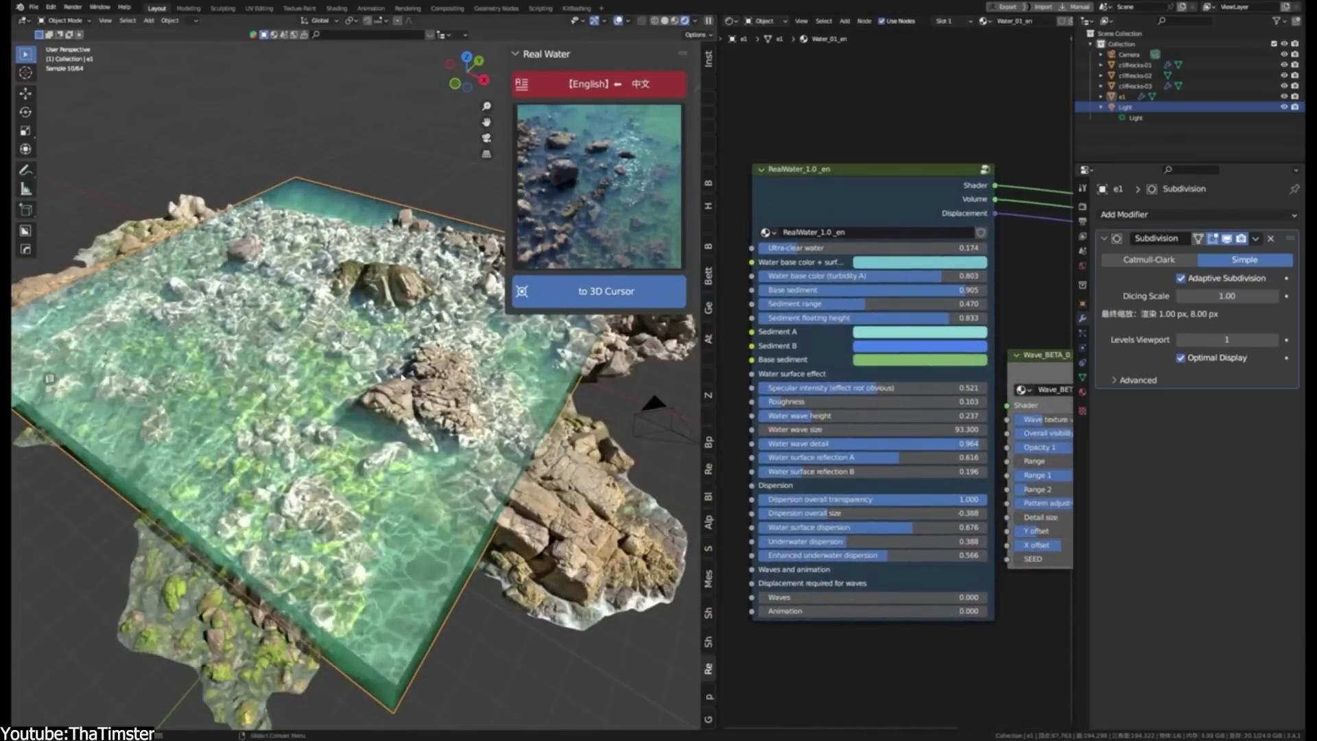
middle_drag(787, 471, 829, 369)
scroll(858, 384, up, 1)
scroll(861, 529, up, 1)
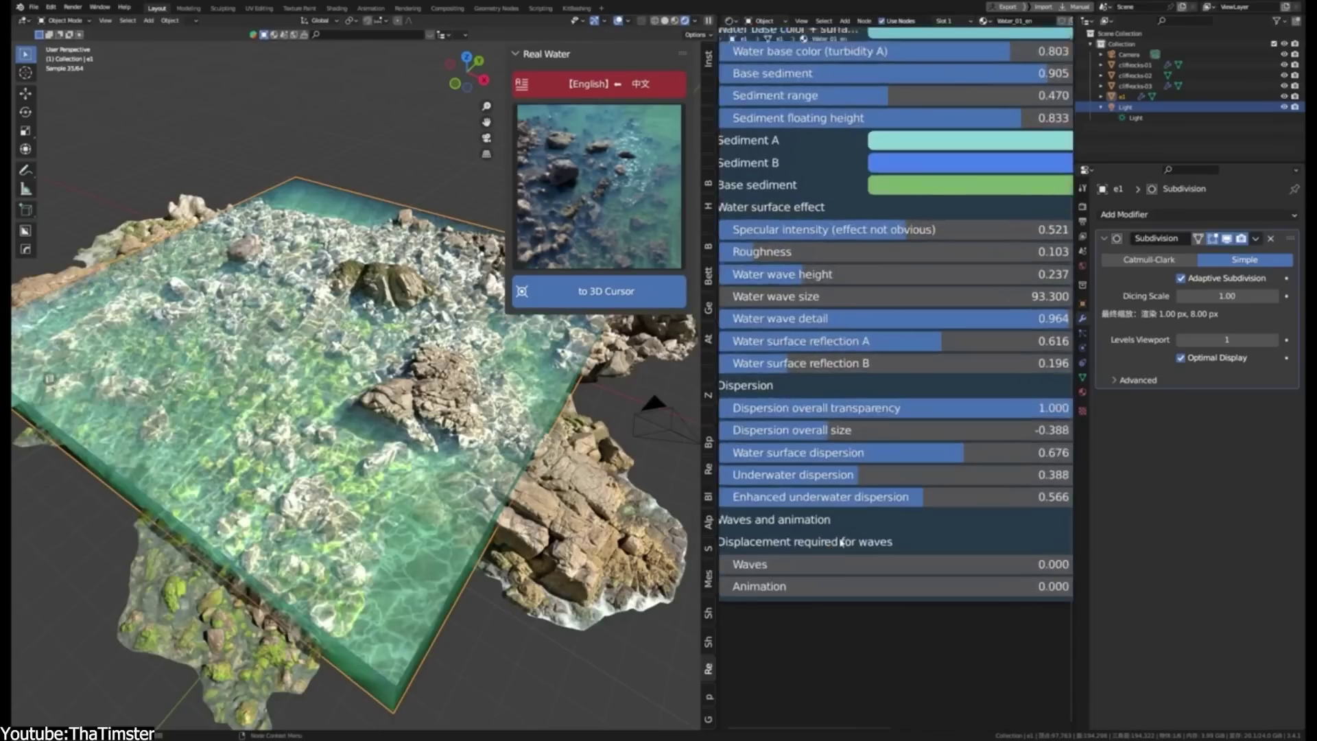
middle_drag(857, 521, 854, 465)
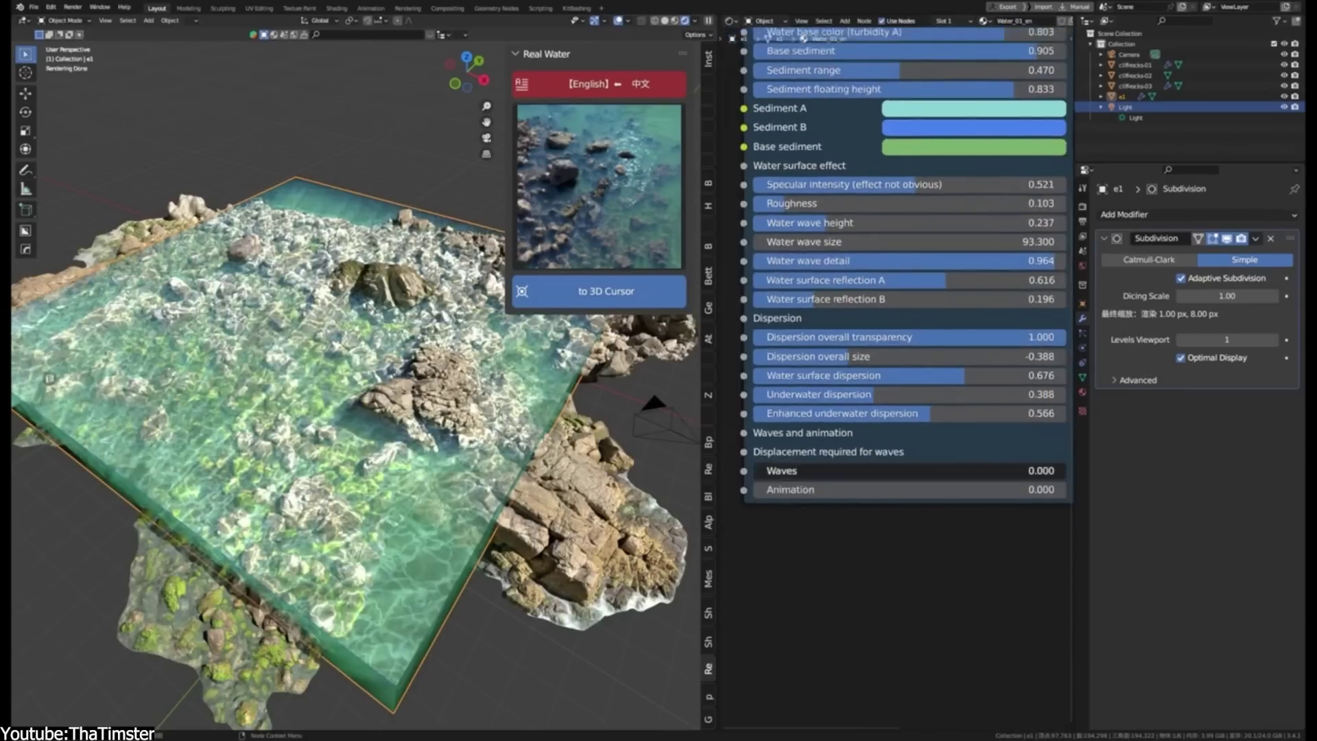
drag(761, 471, 863, 471)
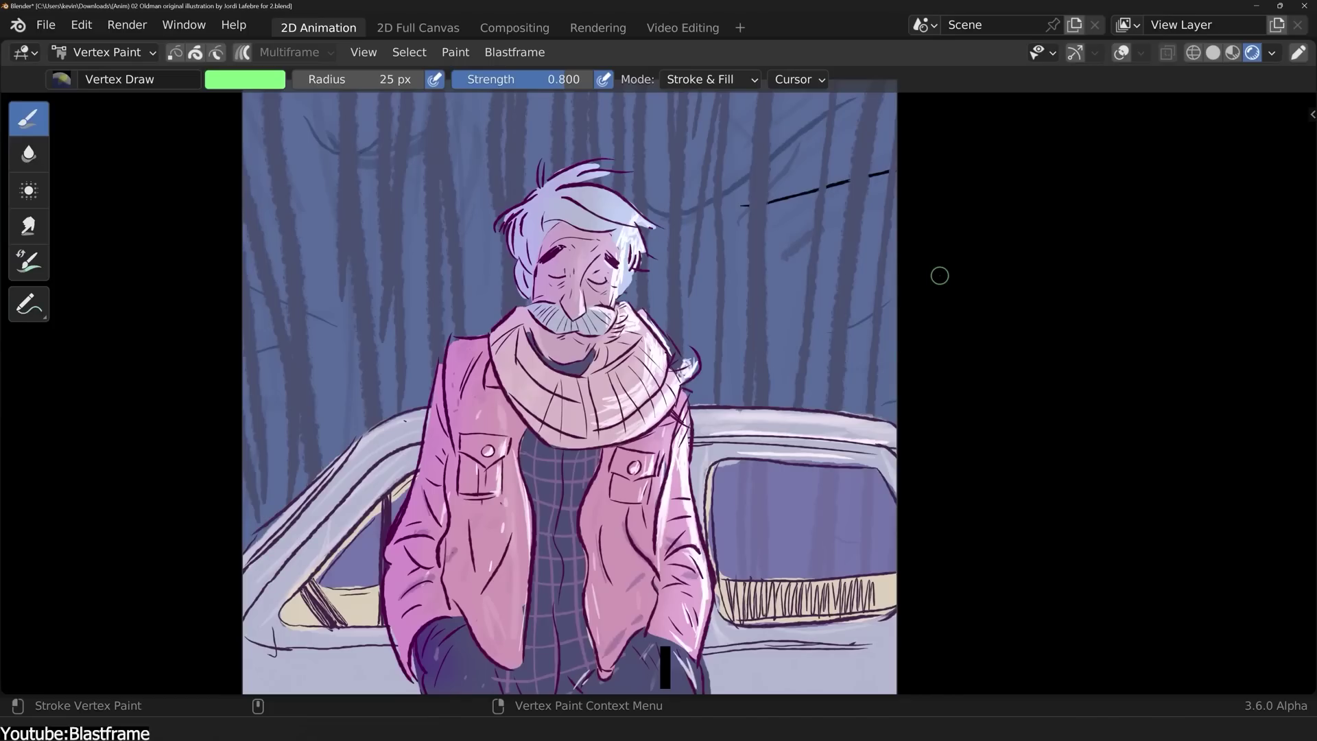
Step: Switch modes on the Grease Pencil drawings, putting the fox into Edit Mode and then Sculpt Mode
key(ctrl+Tab)
click(941, 159)
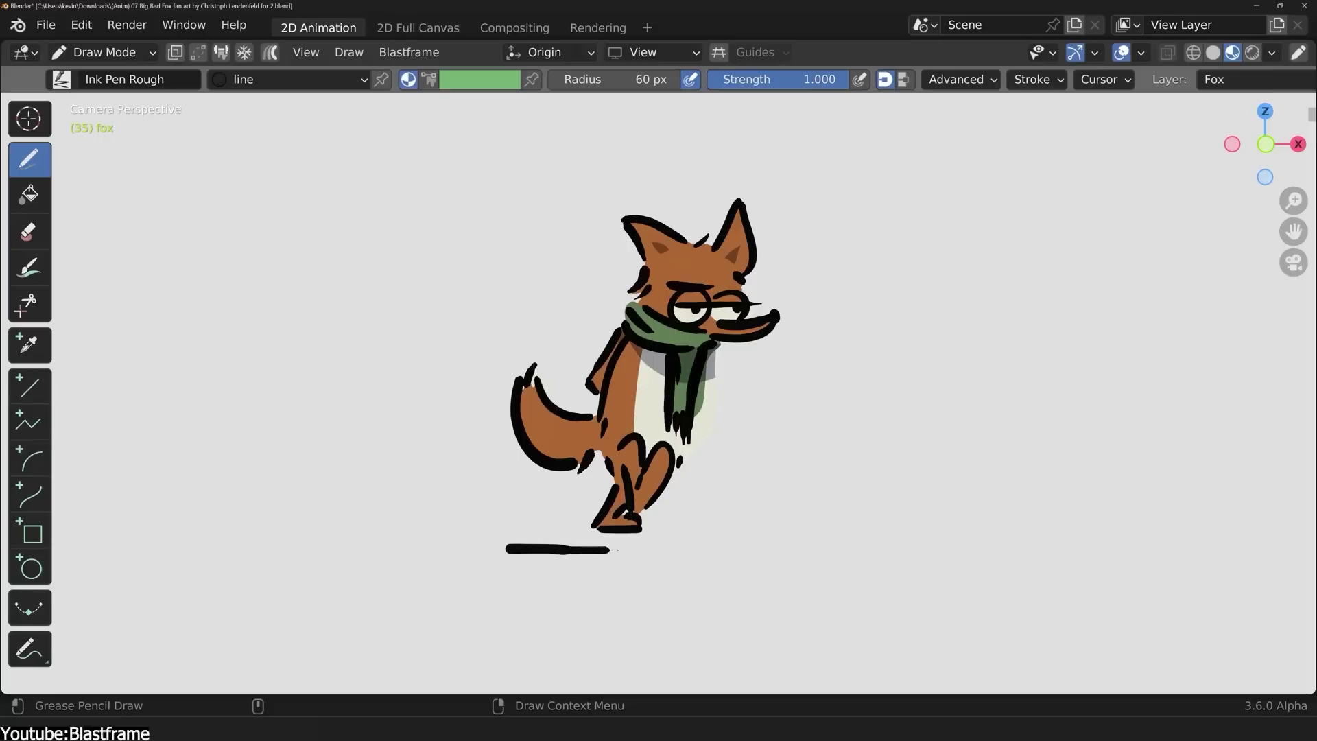
click(105, 52)
click(103, 95)
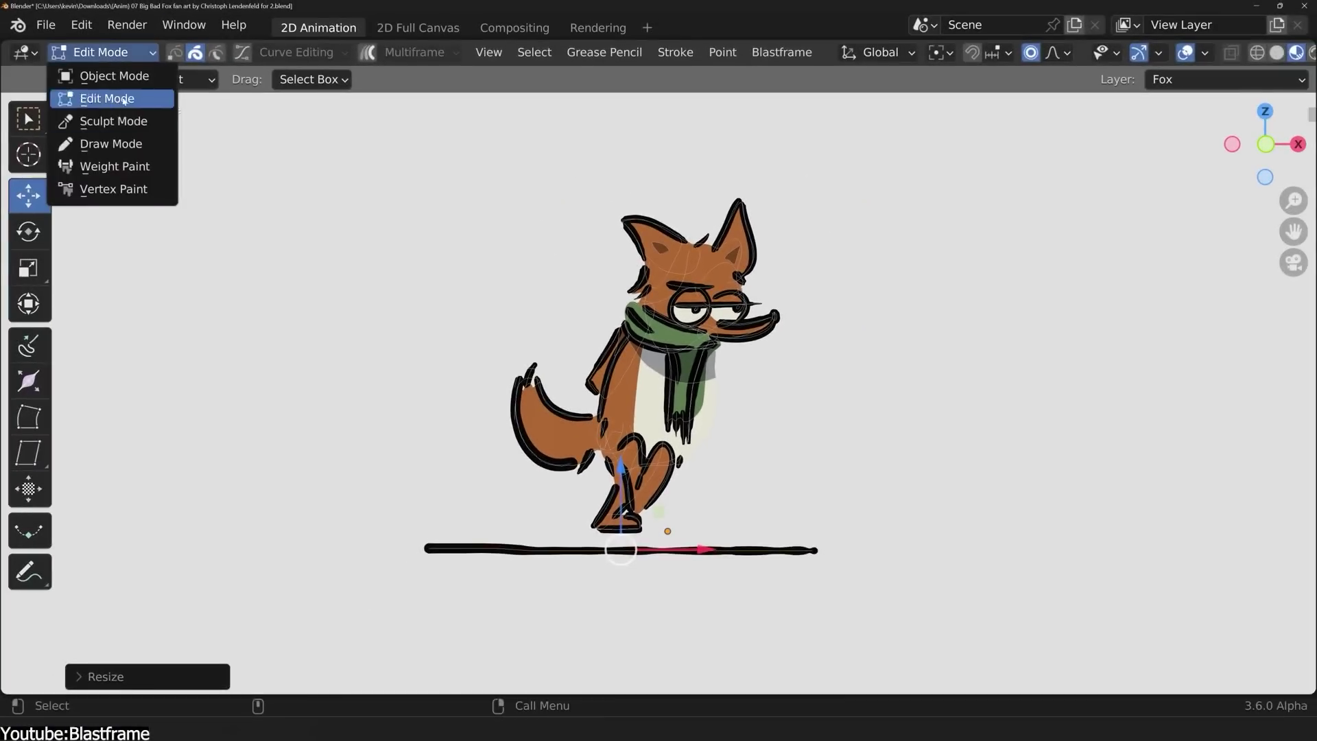
click(113, 121)
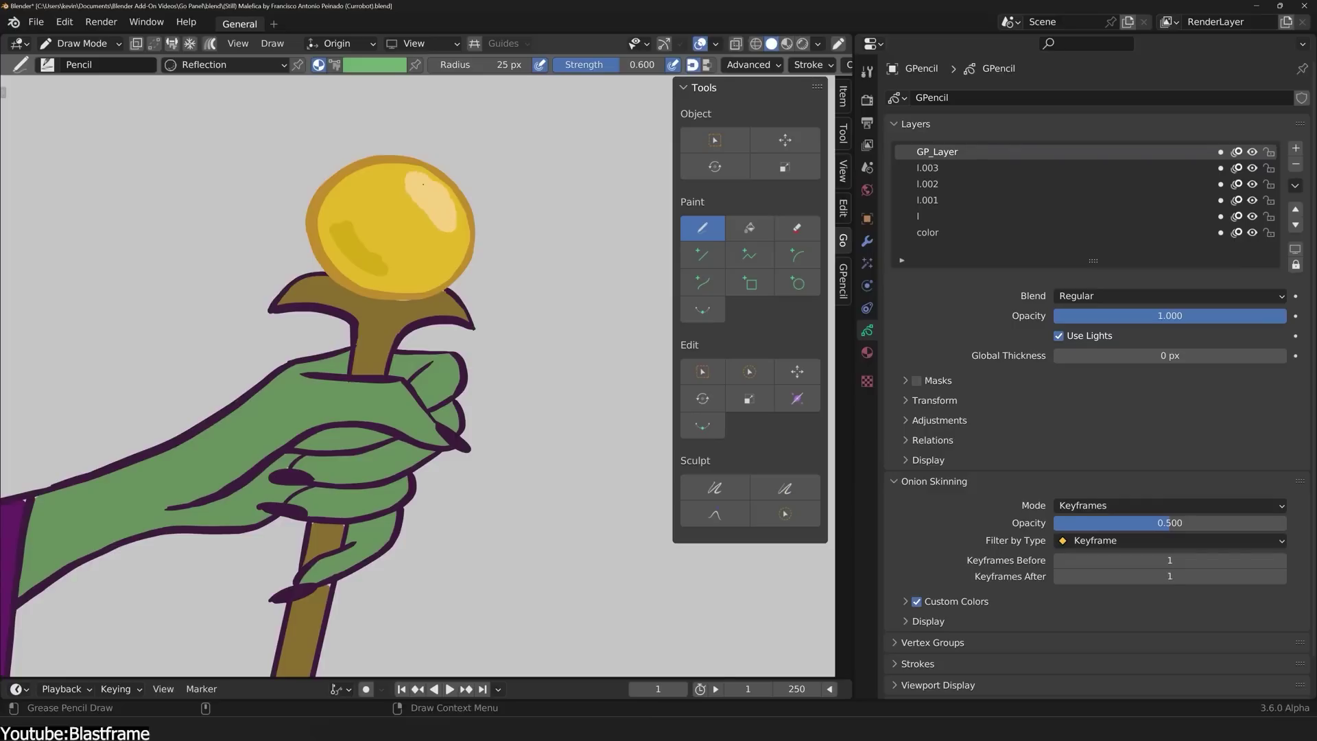
Step: Activate the Sculpt Grab tool for the hand drawing and the Texture Paint Fill tool for the wooden chair through Go Panel
key(Tab)
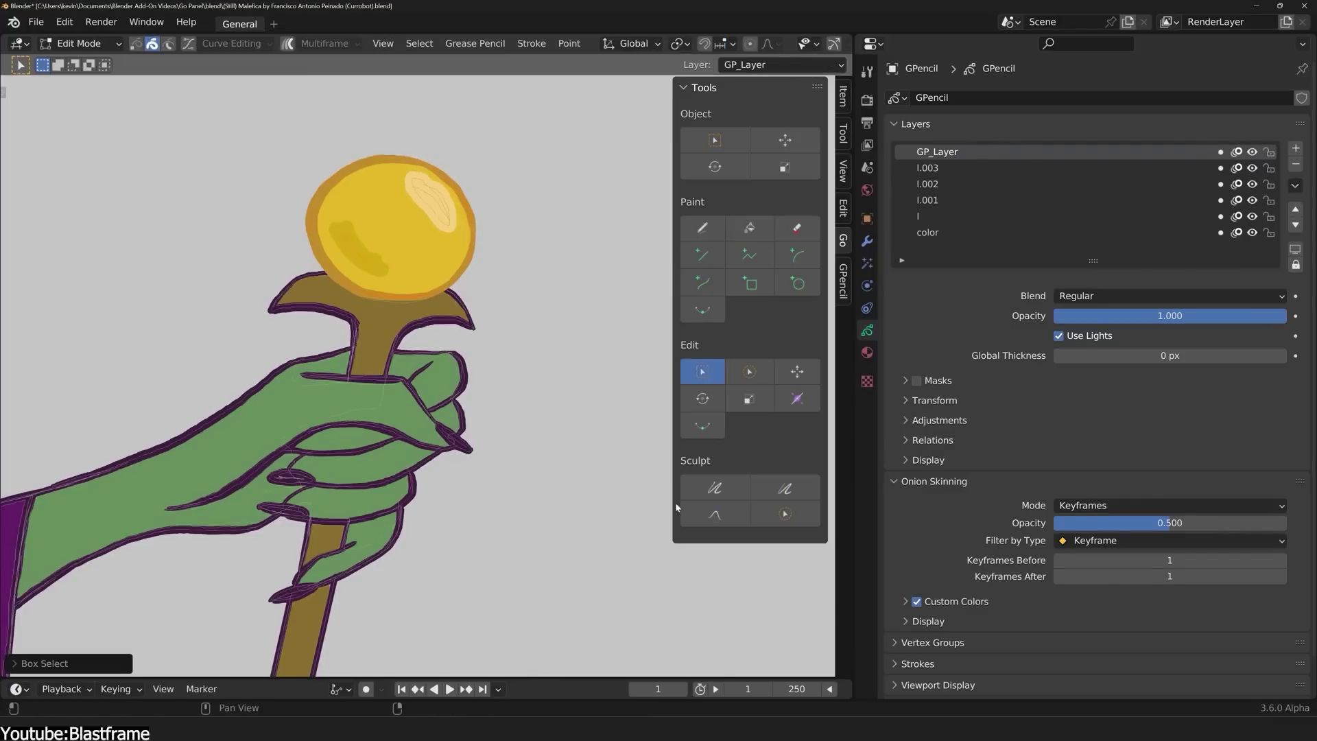
click(689, 513)
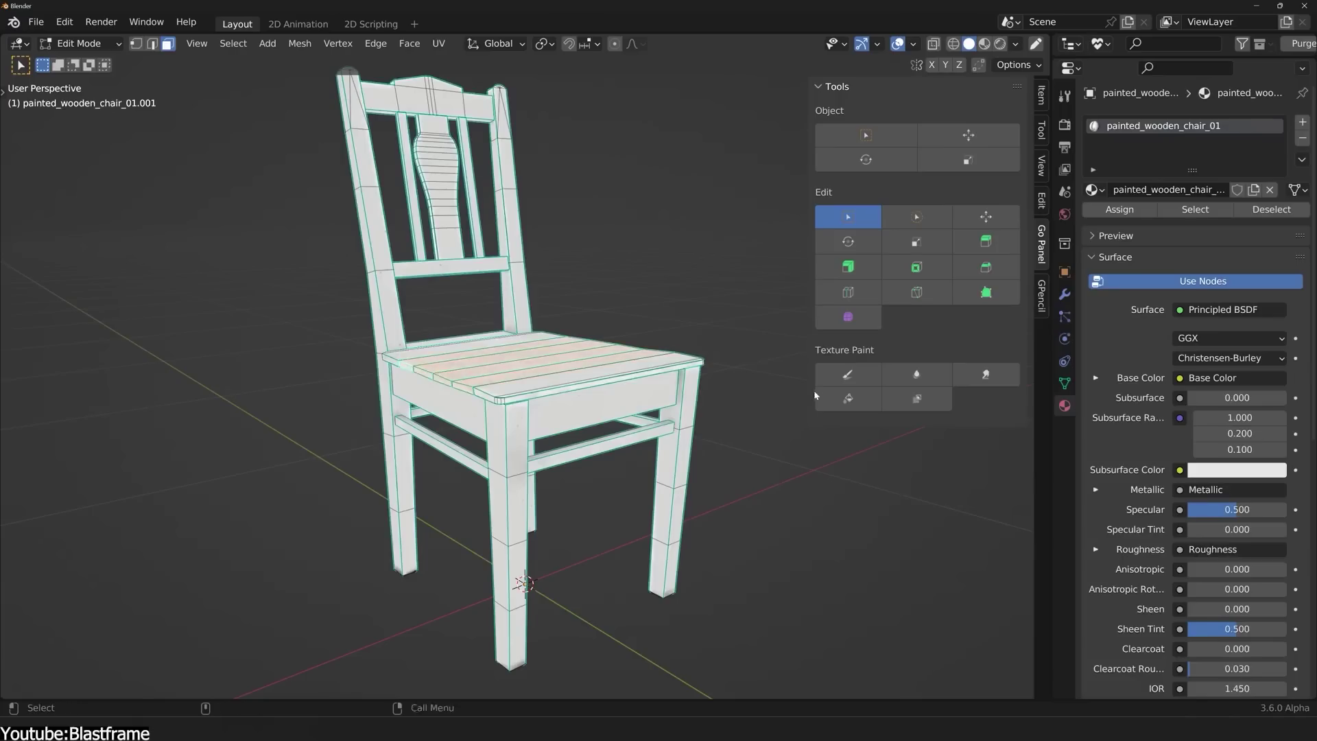
click(817, 397)
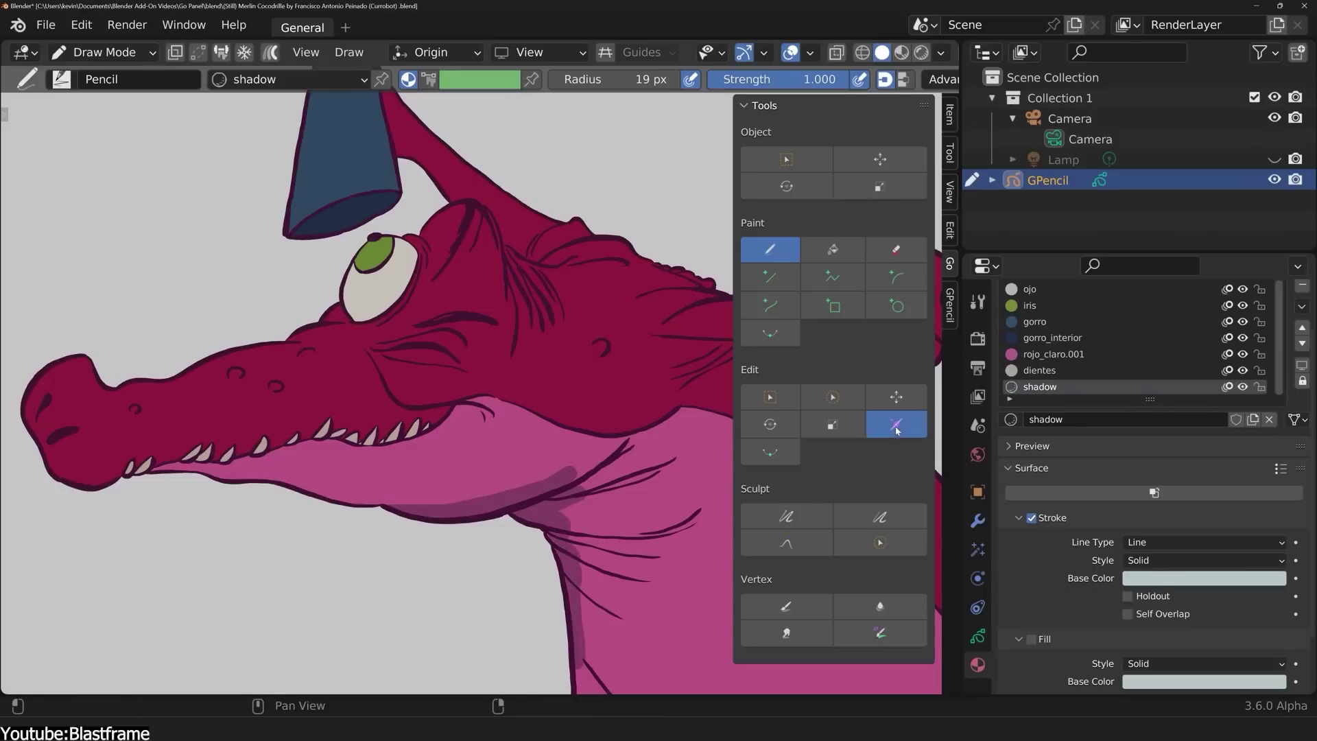
Step: Adjust the crocodile's lower jaw stroke with the Edit Radius tool and activate the Sculpt Grab tool
click(896, 424)
drag(323, 501, 329, 505)
click(787, 543)
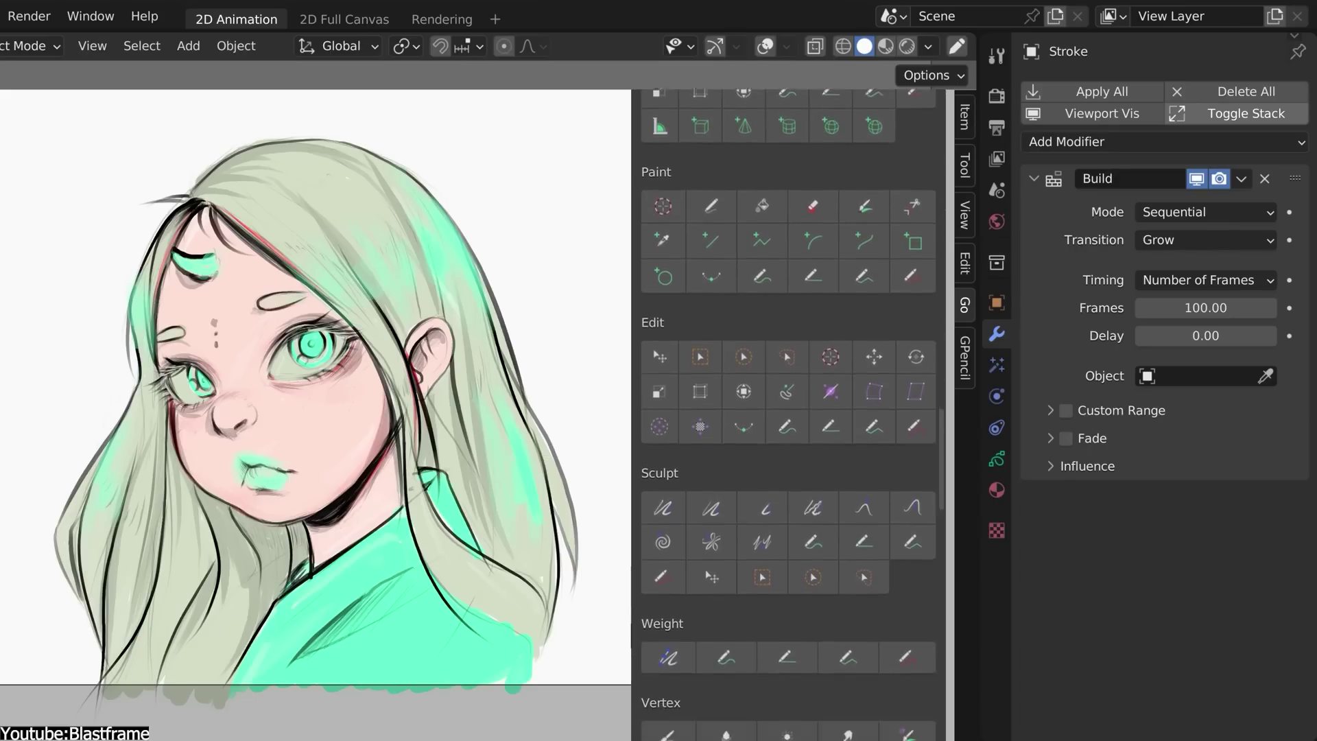
Step: Enable Vertex, Weight, Sculpt, Edit and Paint Mode for Grease Pencil in the Go Panel add-on preferences
click(606, 570)
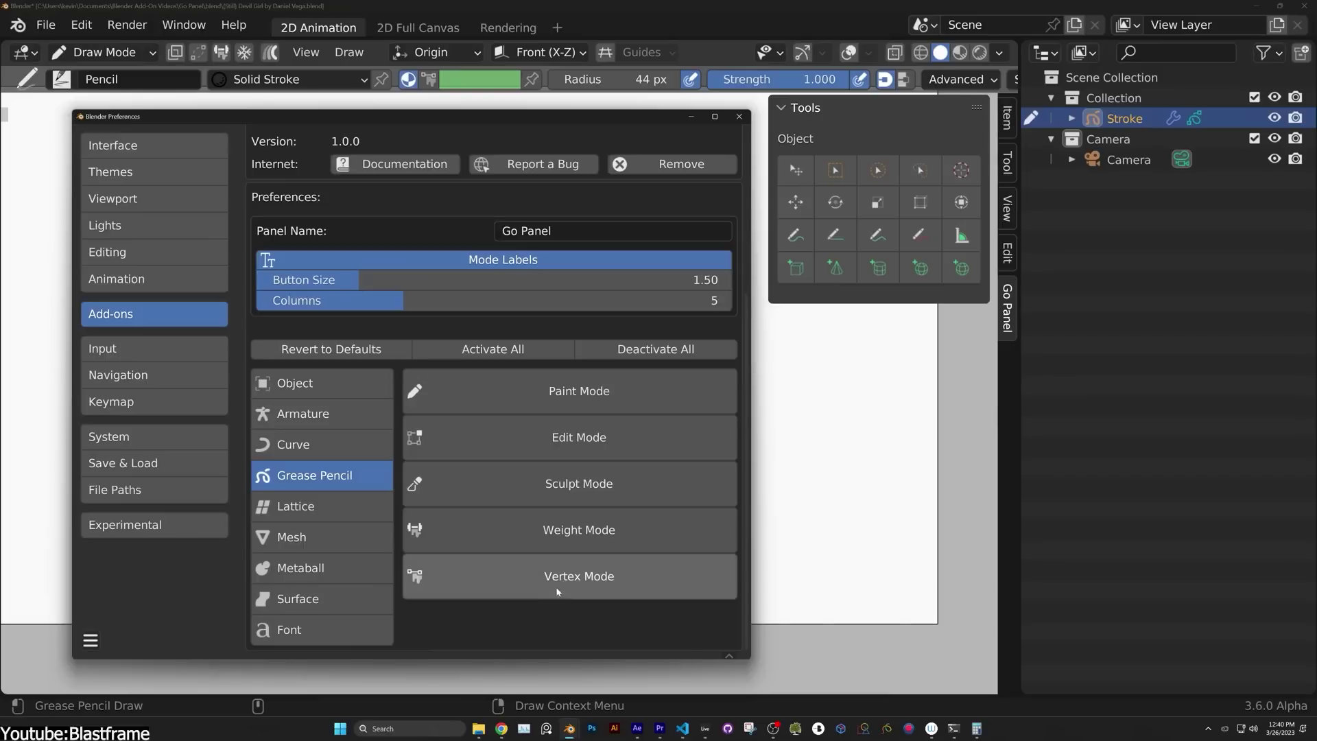
click(606, 533)
click(604, 481)
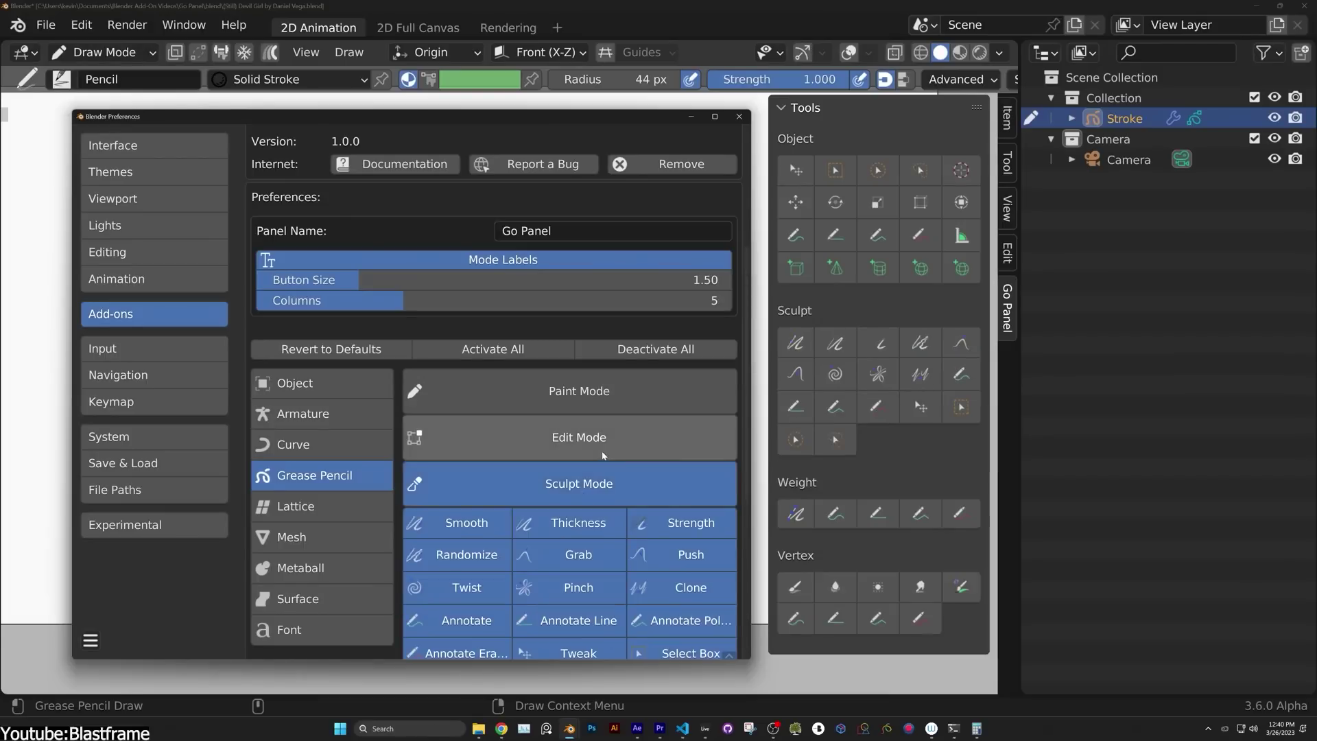
click(604, 455)
click(587, 394)
Step: Hide Paint Mode tools such as Draw, Tint and Cutter from the Go Panel
click(583, 464)
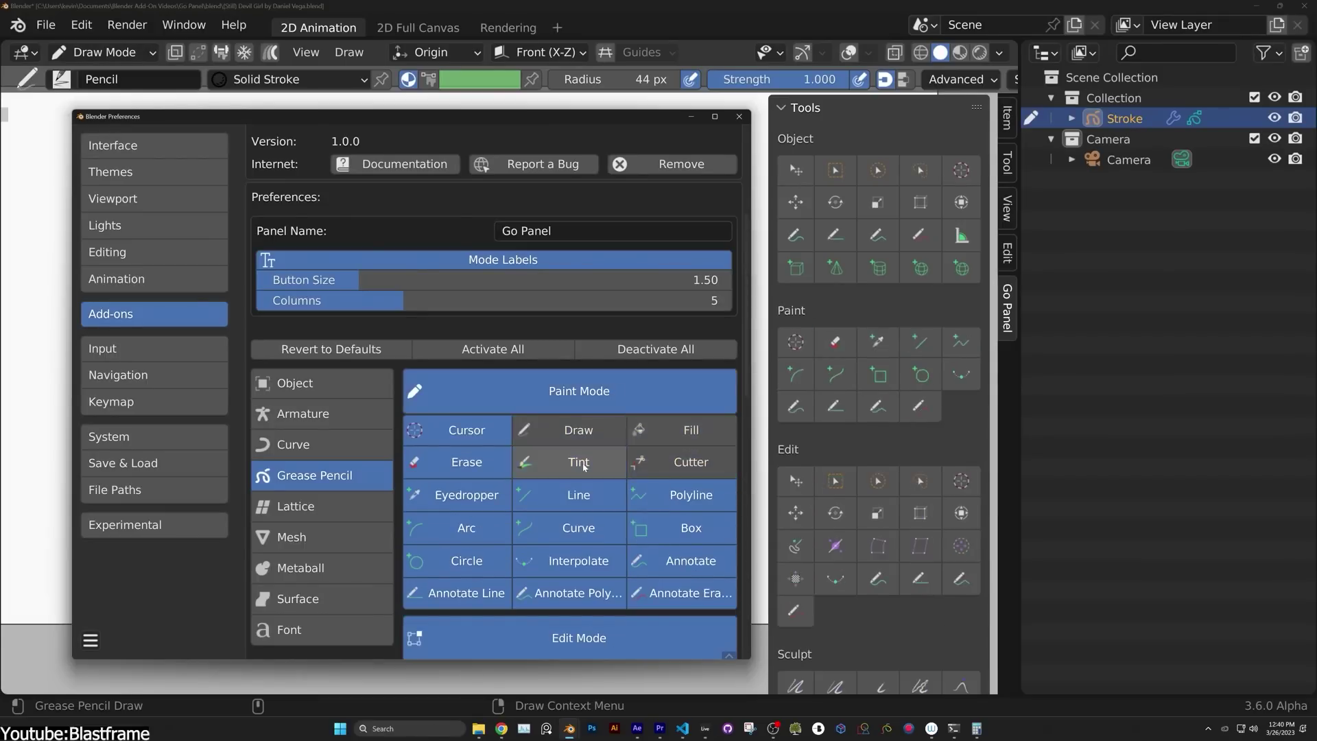
click(664, 462)
click(579, 430)
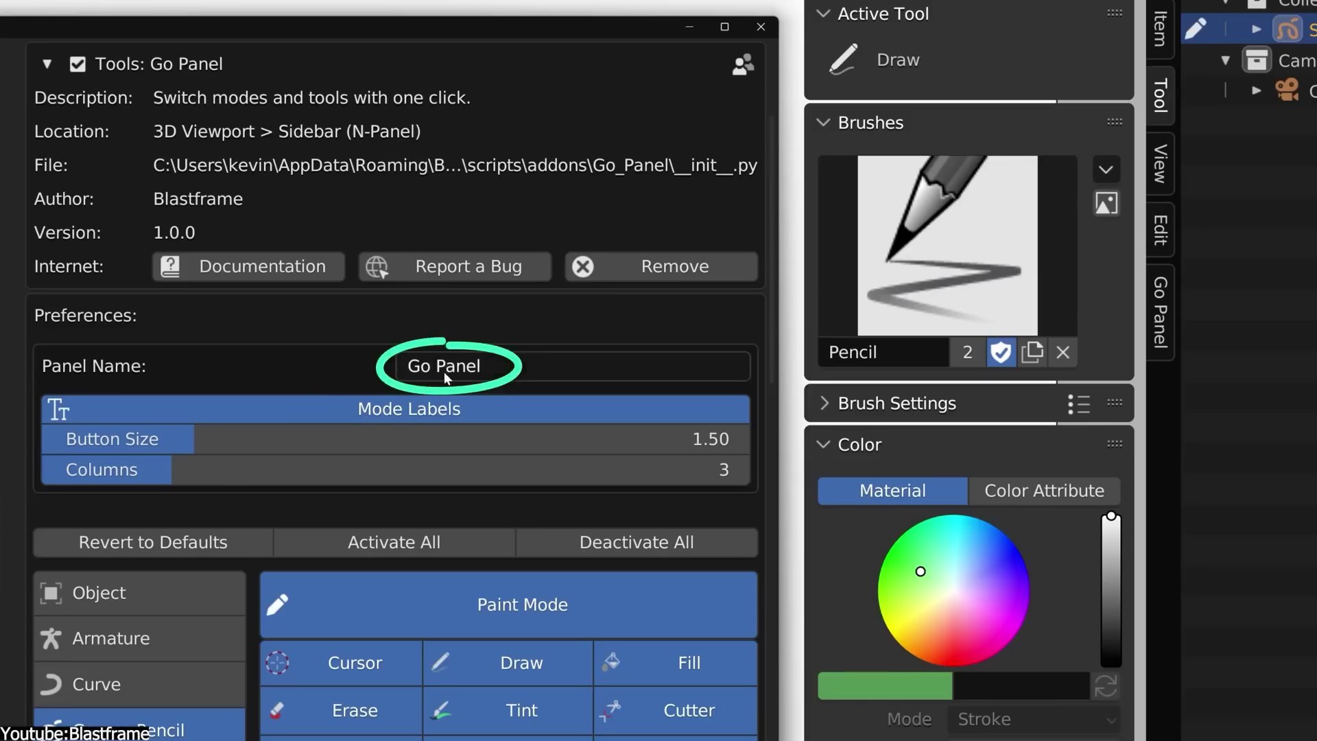
Step: Rename the Go Panel's sidebar panel to Steve in the add-on preferences
click(525, 231)
text(Steve)
key(Return)
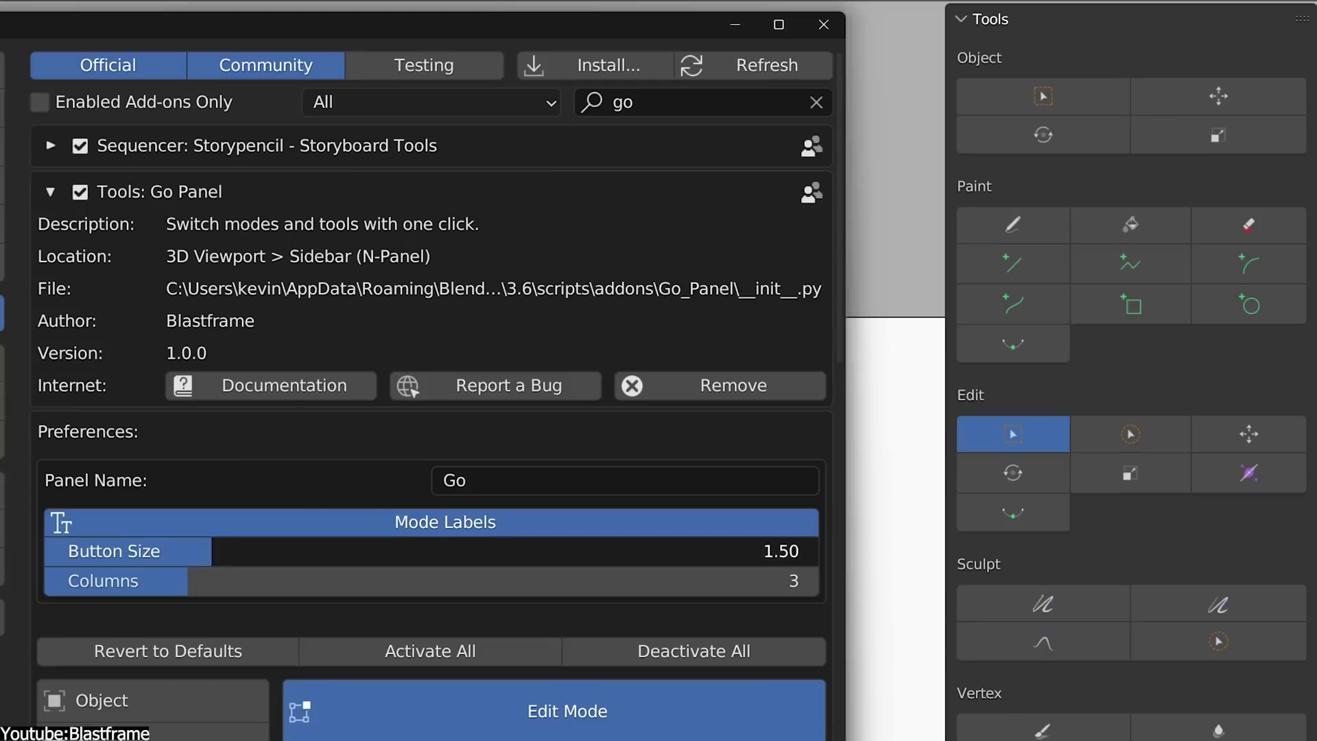
Step: Adjust the Go Panel Button Size to 1.42 and zoom the Tools panel in and back out
mouse_move(767, 552)
mouse_down()
mouse_move(816, 552)
mouse_move(754, 552)
mouse_move(767, 553)
mouse_up()
key(KP_Add)
key(KP_Add)
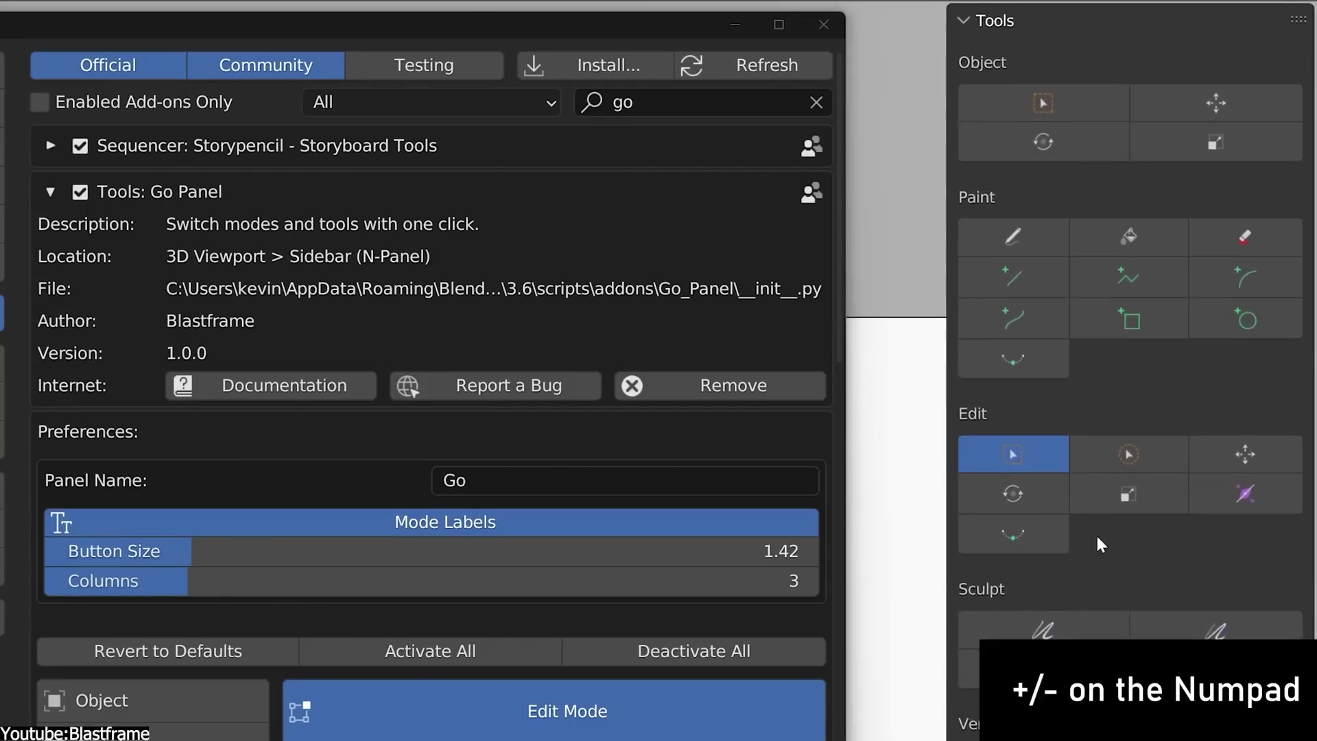
key(KP_Subtract)
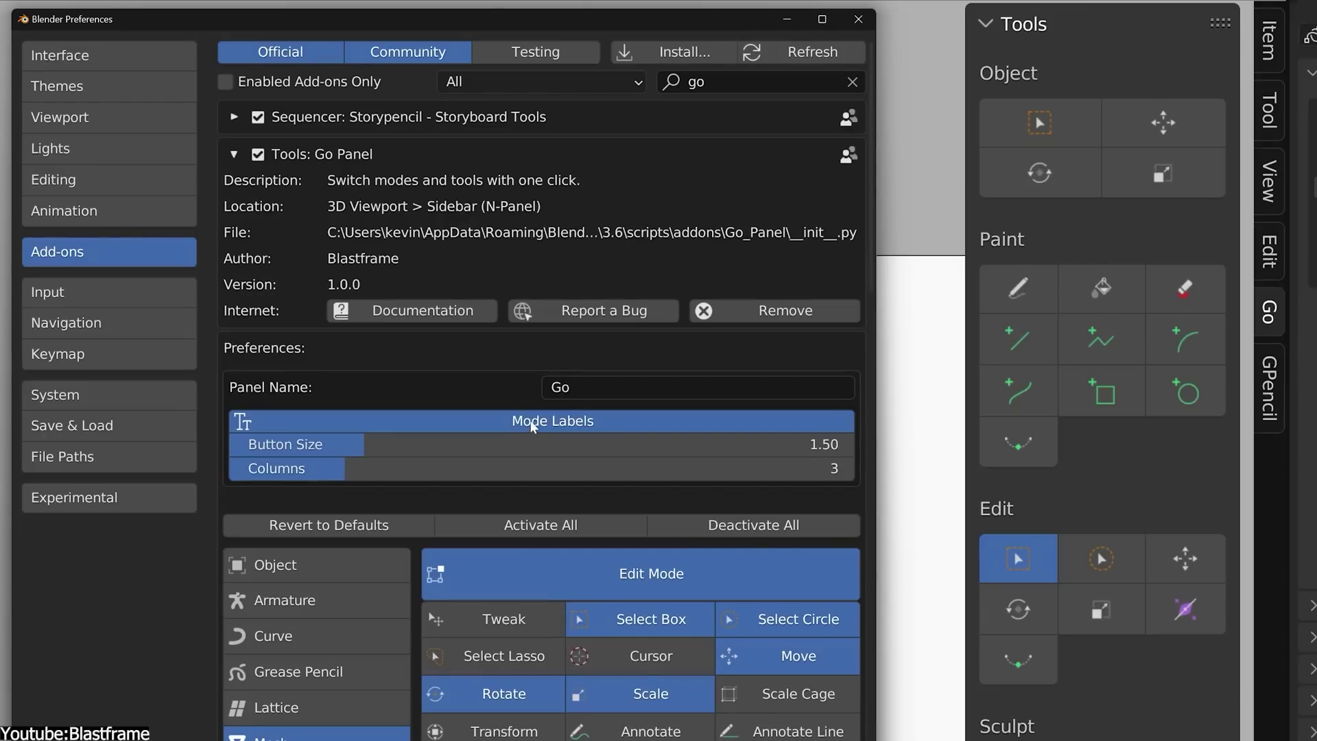
Step: Turn off the Go Panel's Mode Labels and lower its Columns setting, narrowing the sidebar to match
click(534, 425)
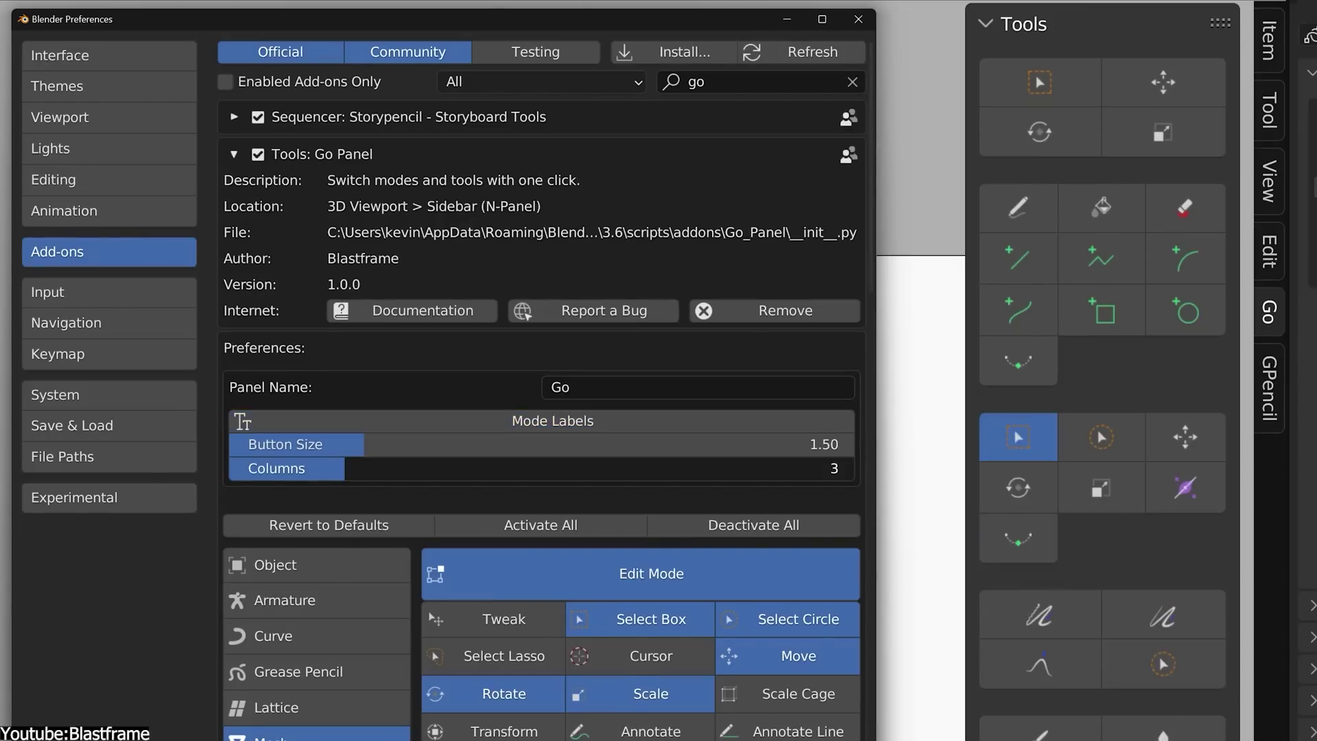
drag(480, 468, 412, 468)
drag(966, 478, 1152, 478)
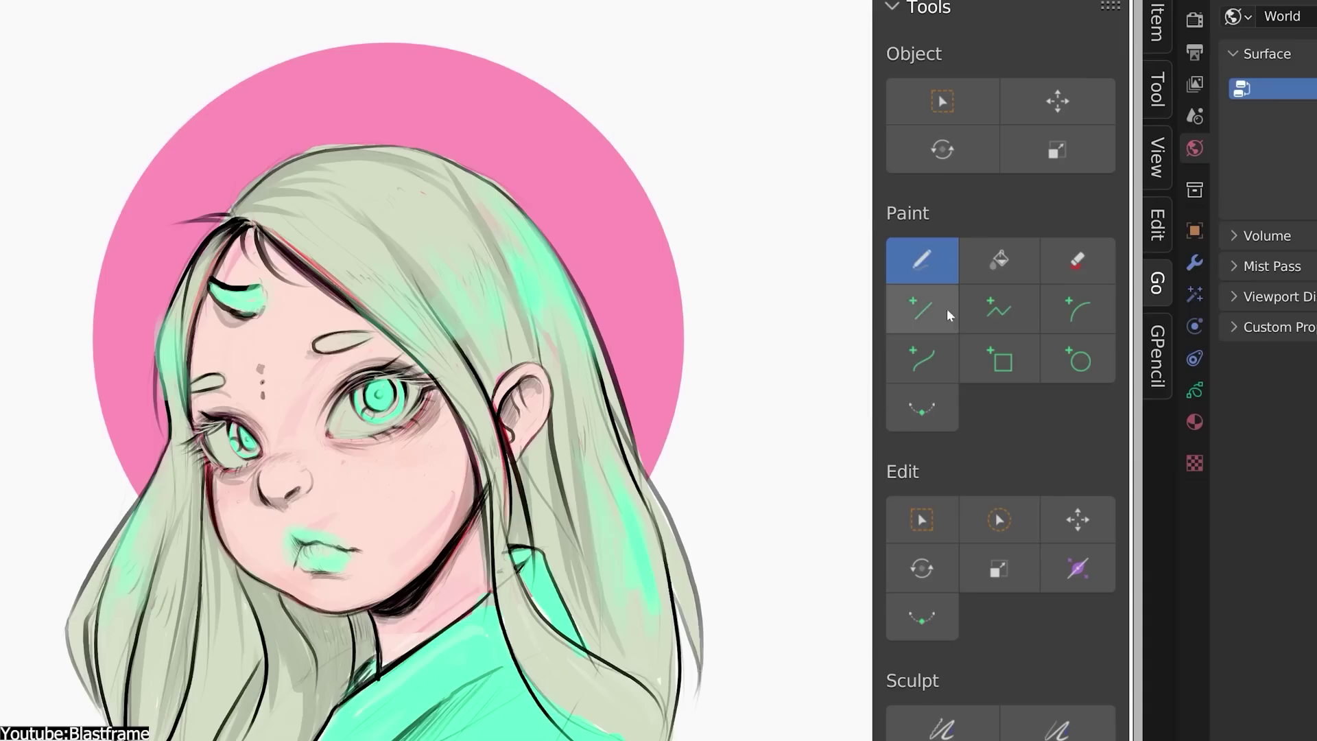
Step: Start assigning a keyboard shortcut to the Paint Line tool of the Go Panel
right_click(947, 308)
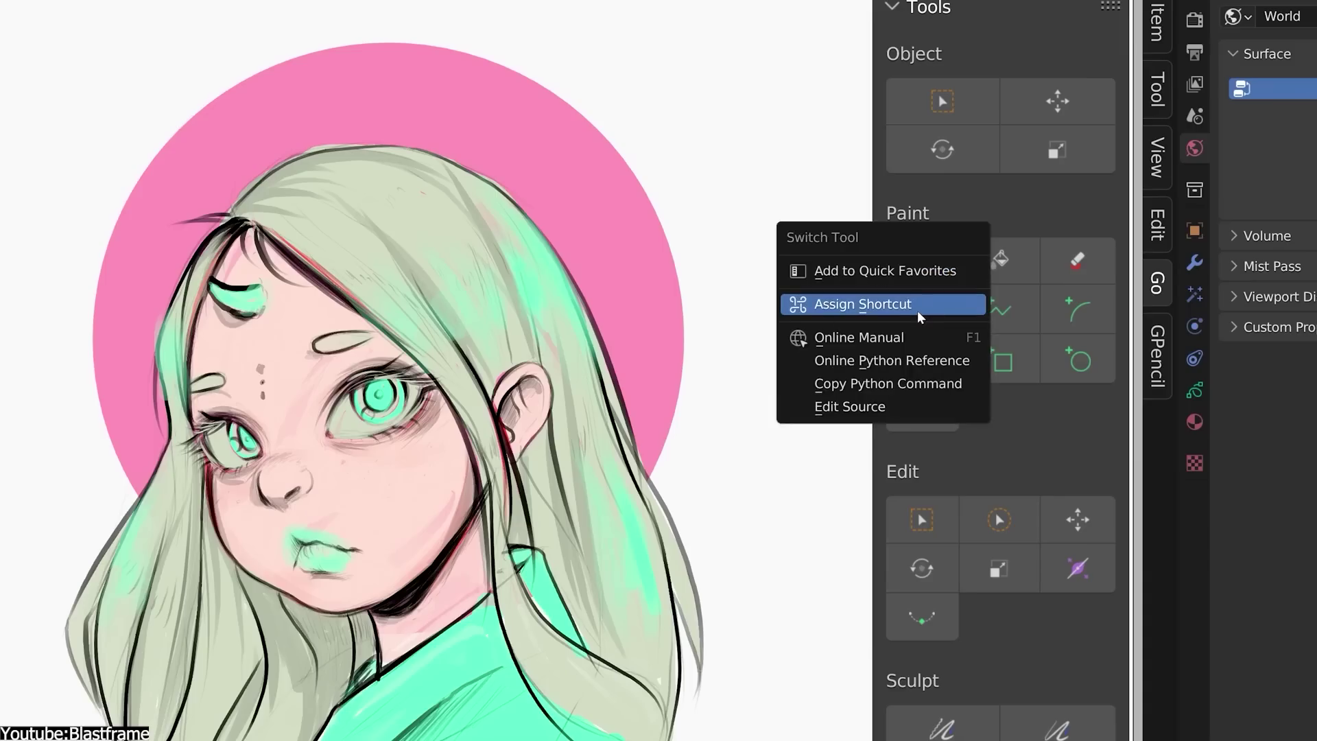
click(918, 306)
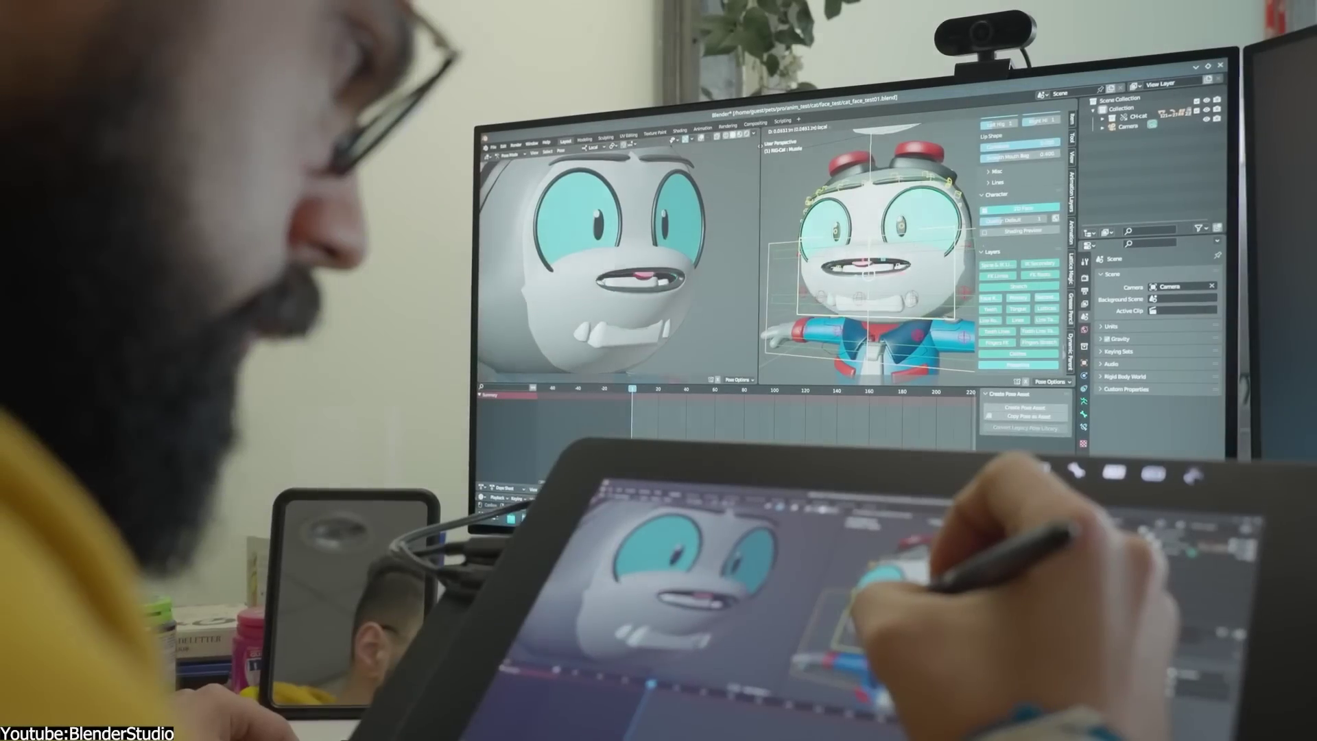